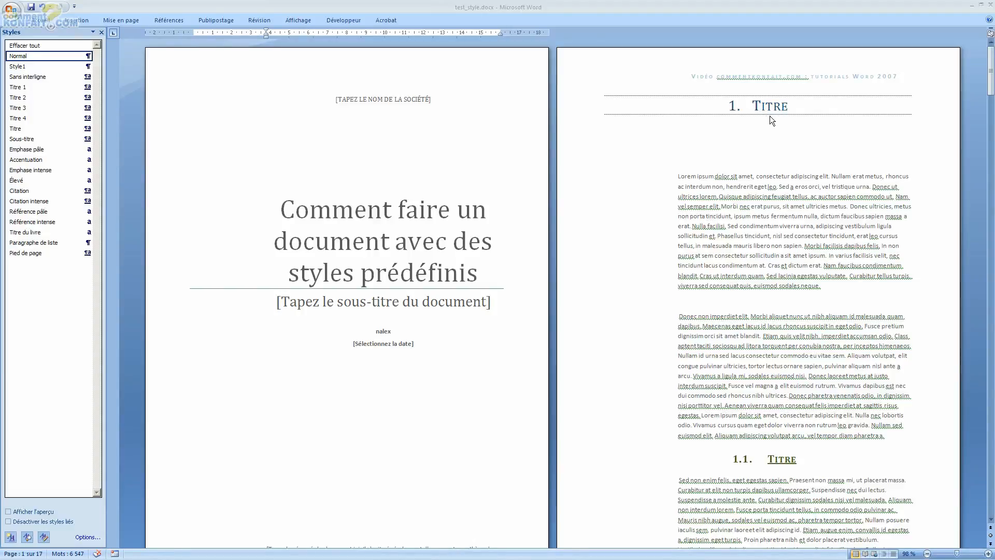
{"action": "scroll", "coordinate": [847, 185], "scroll_direction": "down", "scroll_amount": 12}
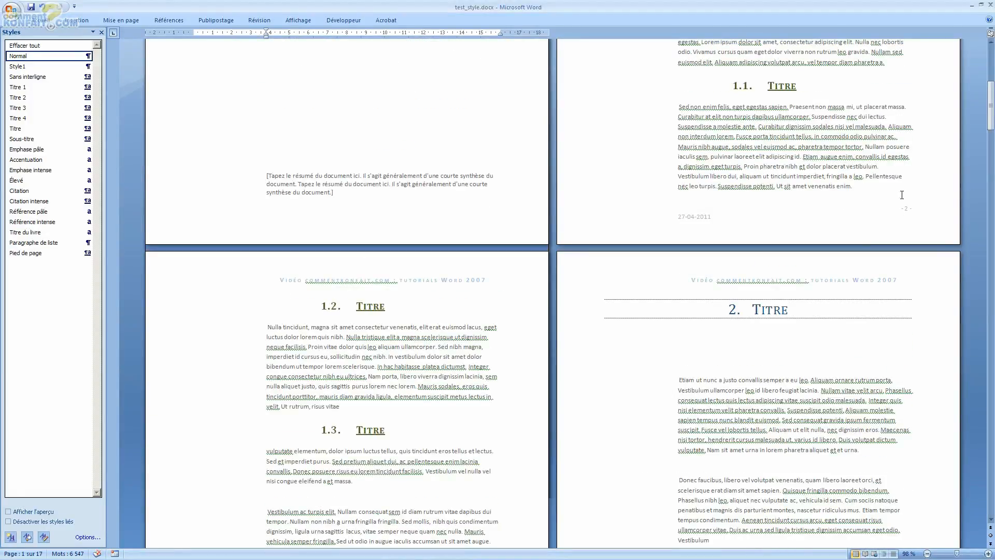
{"action": "scroll", "coordinate": [760, 111], "scroll_direction": "up", "scroll_amount": 12}
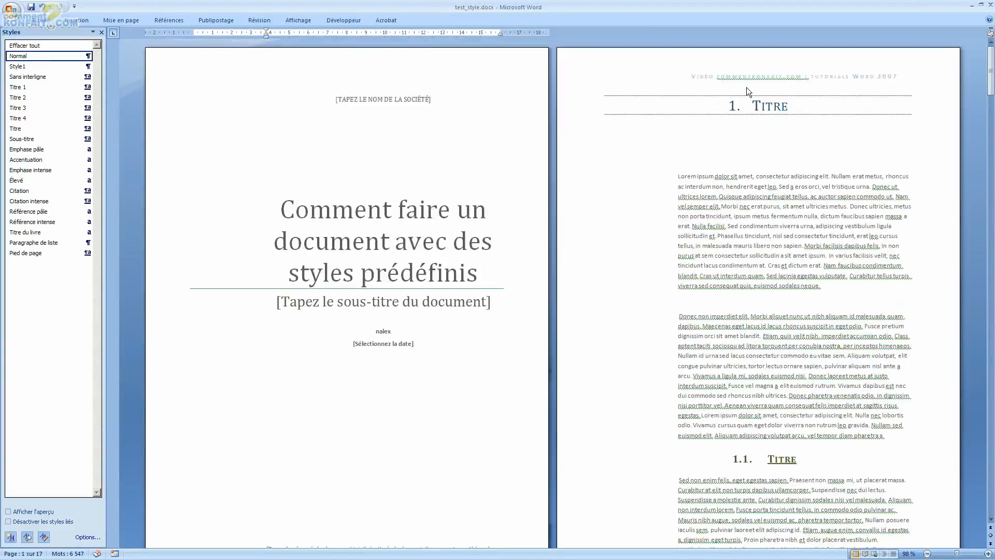
{"action": "scroll", "coordinate": [747, 108], "scroll_direction": "down", "scroll_amount": 8}
{"action": "scroll", "coordinate": [745, 107], "scroll_direction": "down", "scroll_amount": 6}
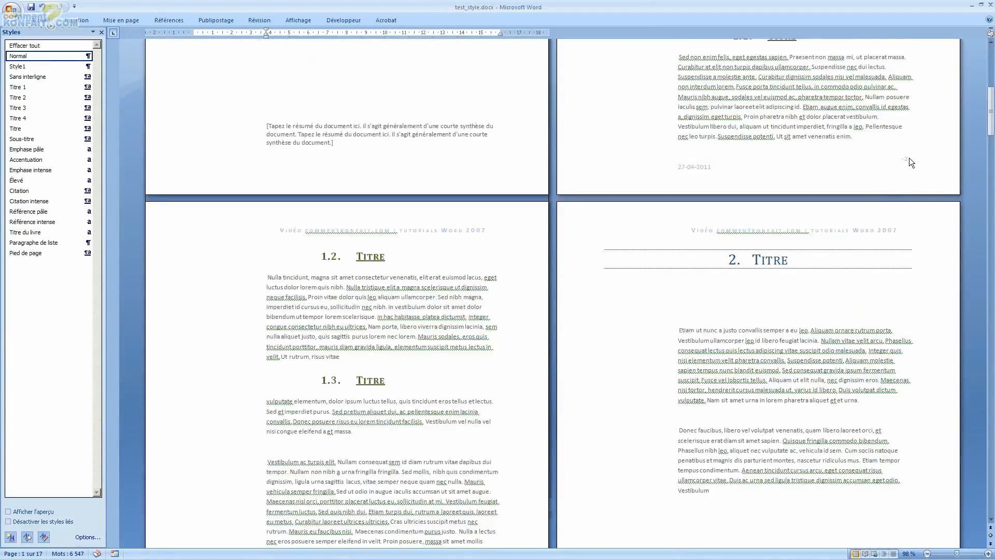
{"action": "scroll", "coordinate": [910, 158], "scroll_direction": "up", "scroll_amount": 13}
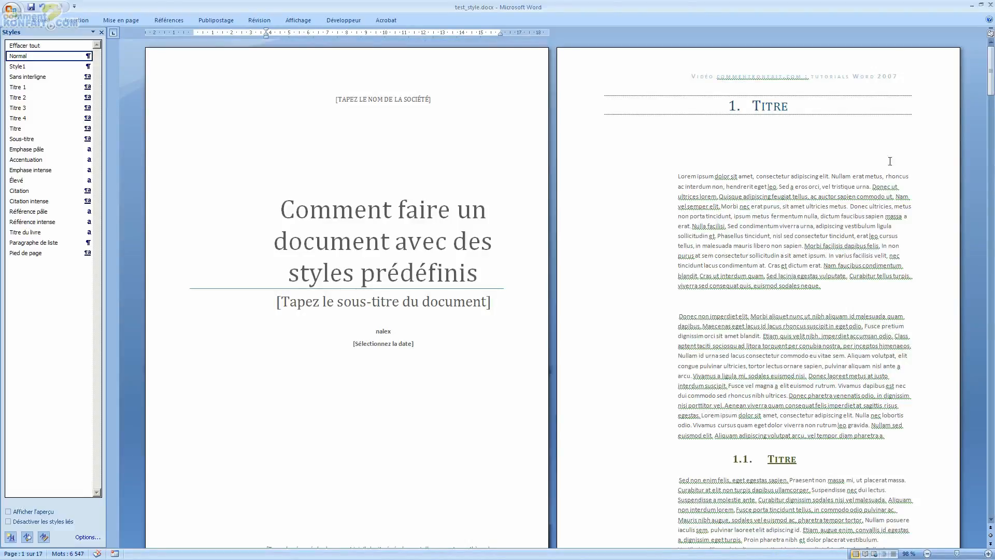
Insert a blank page before the first level-1 heading, right after the cover page, and place the insertion point on it.
{"action": "left_click", "coordinate": [675, 113]}
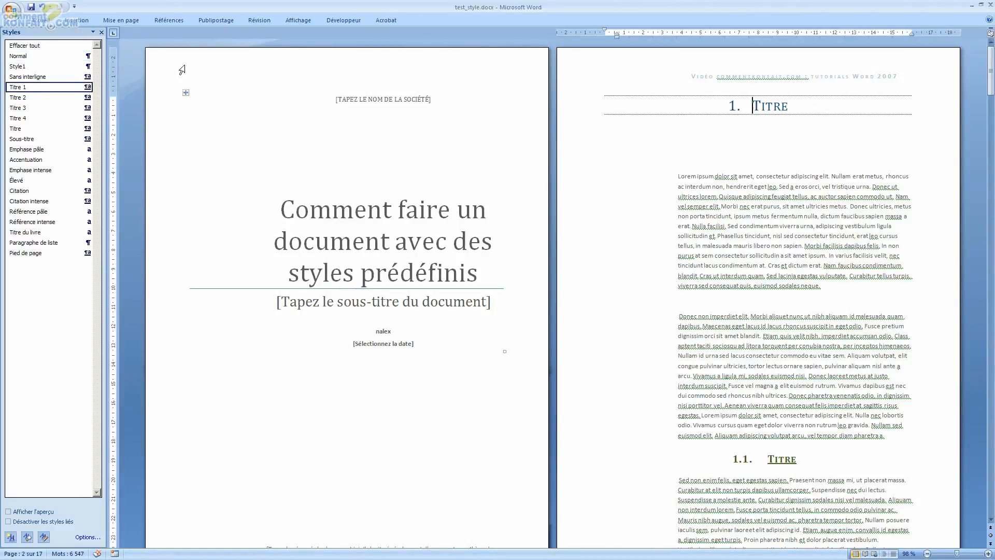
{"action": "left_click", "coordinate": [44, 21]}
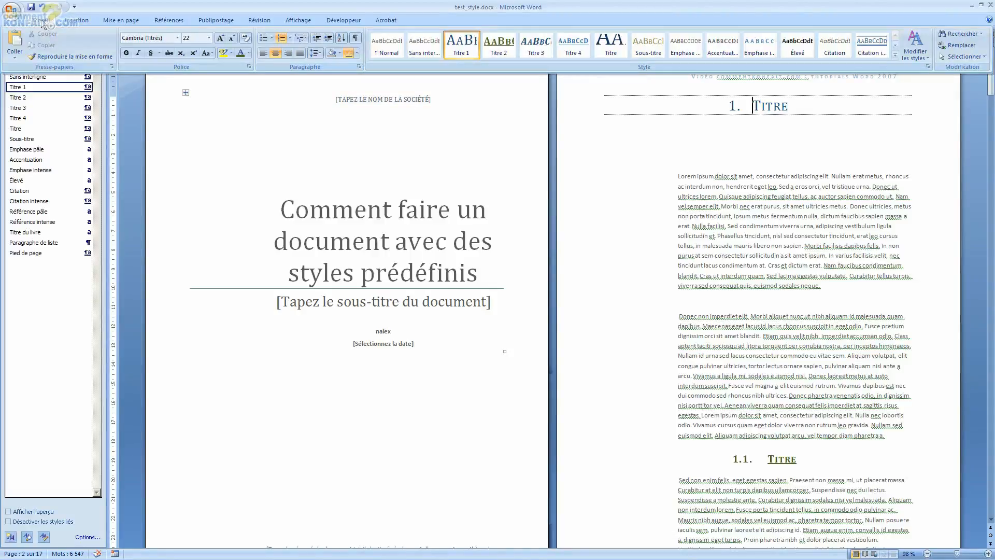
{"action": "left_click", "coordinate": [83, 22]}
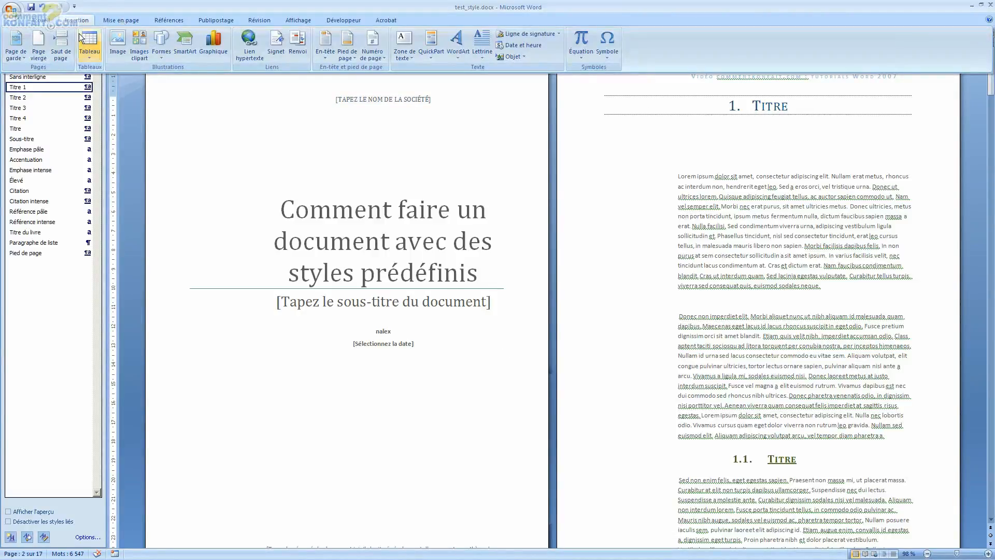
{"action": "left_click", "coordinate": [46, 41]}
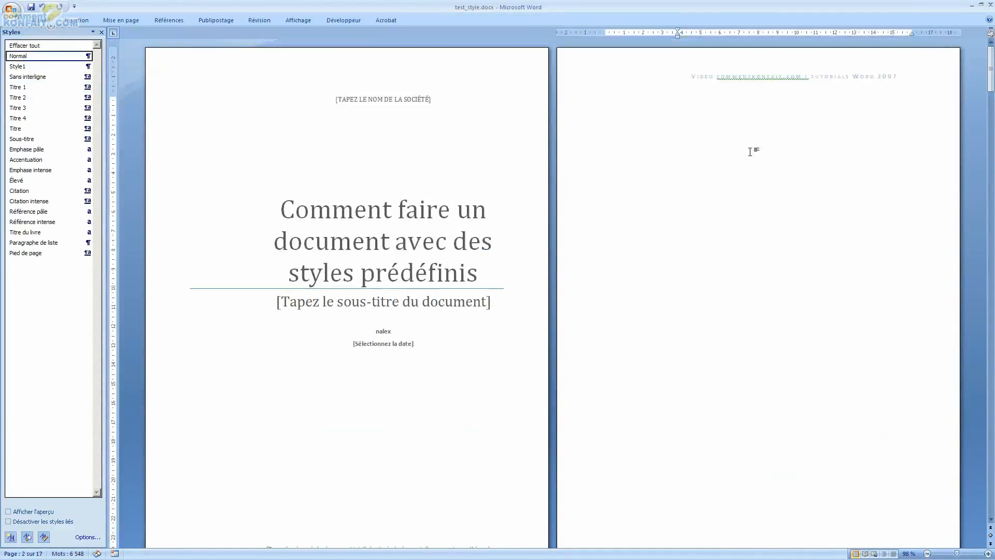
{"action": "key", "text": "ctrl+v"}
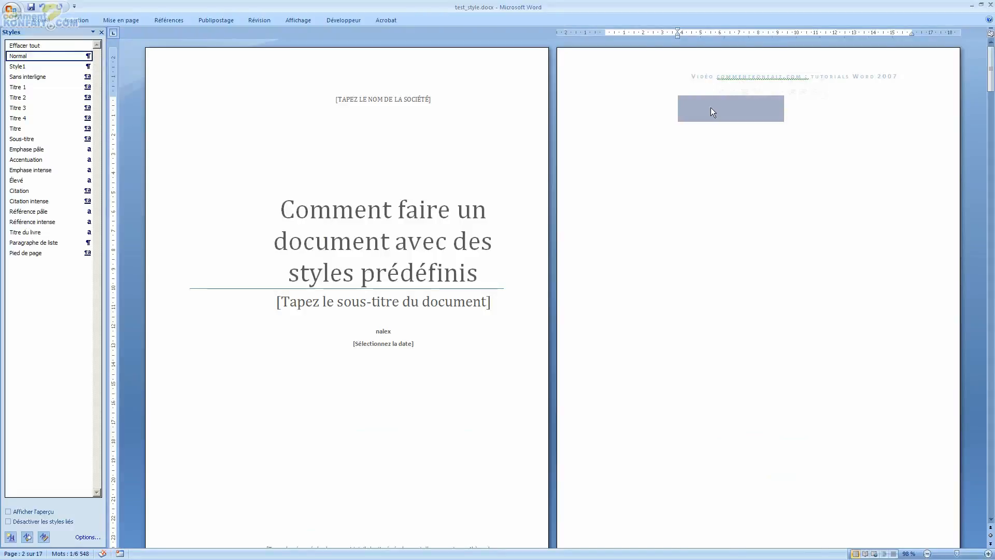
{"action": "key", "text": "ctrl+z"}
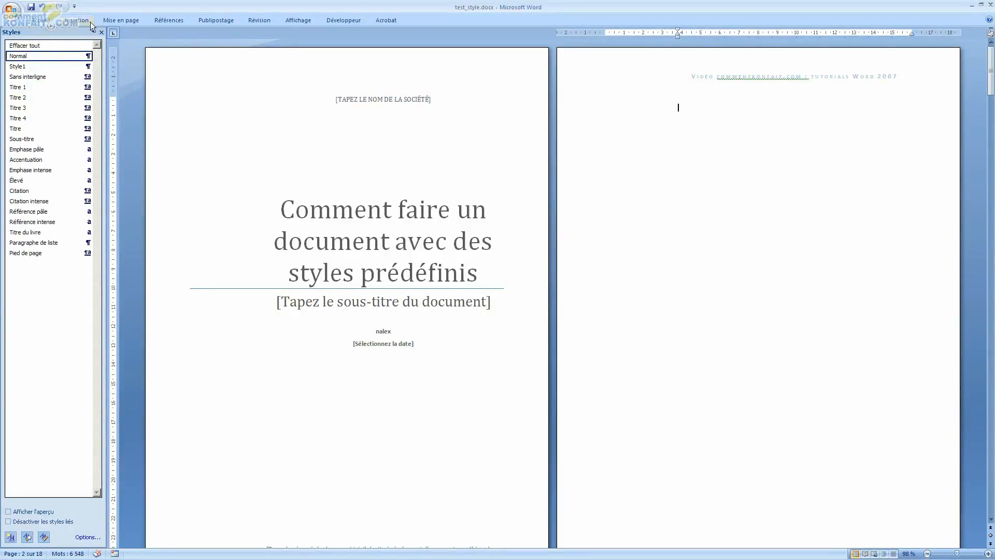
Insert a custom table of contents in the Soigné format on the blank page after the cover.
{"action": "left_click", "coordinate": [163, 21]}
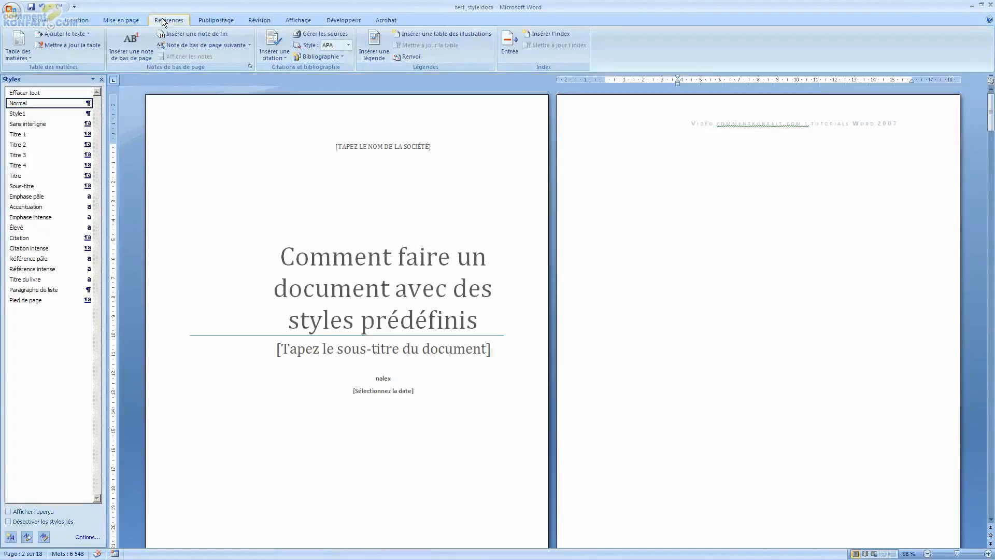
{"action": "left_click", "coordinate": [24, 51]}
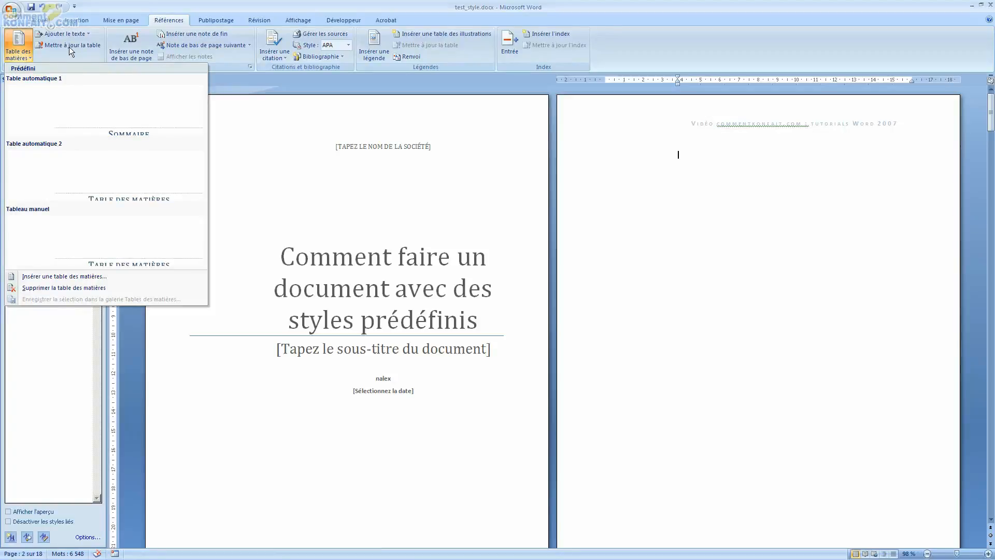
{"action": "left_click", "coordinate": [63, 277]}
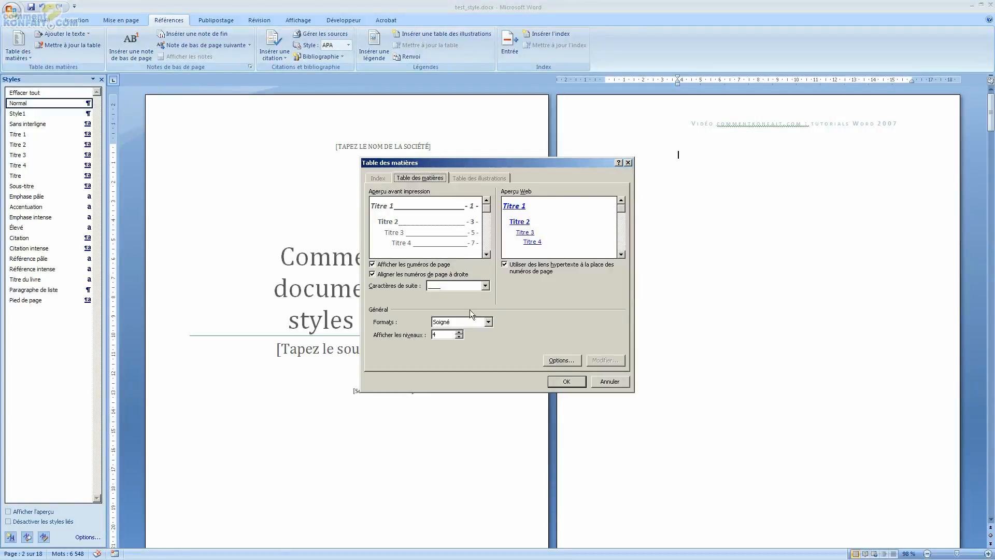
{"action": "left_click", "coordinate": [461, 324]}
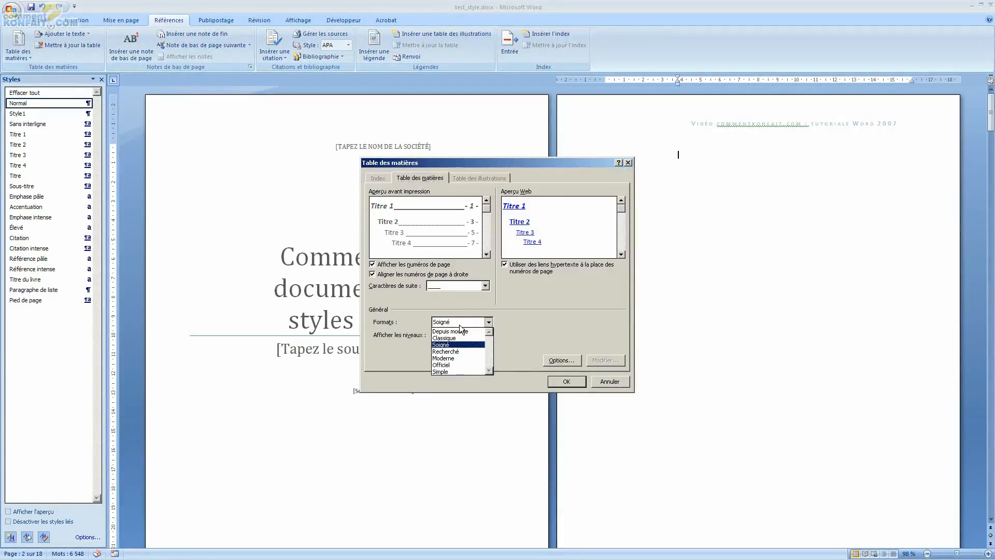
{"action": "left_click", "coordinate": [449, 345]}
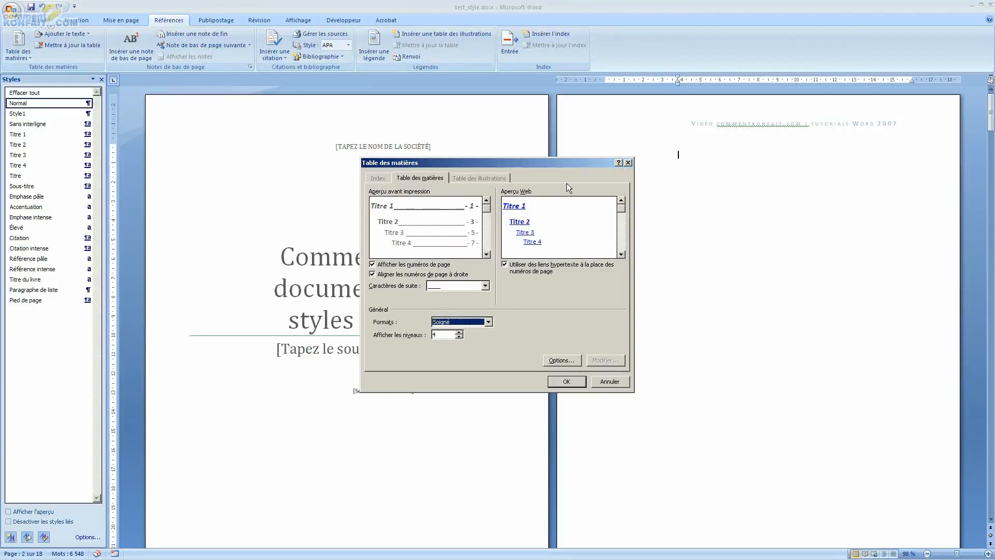
{"action": "left_click", "coordinate": [575, 381]}
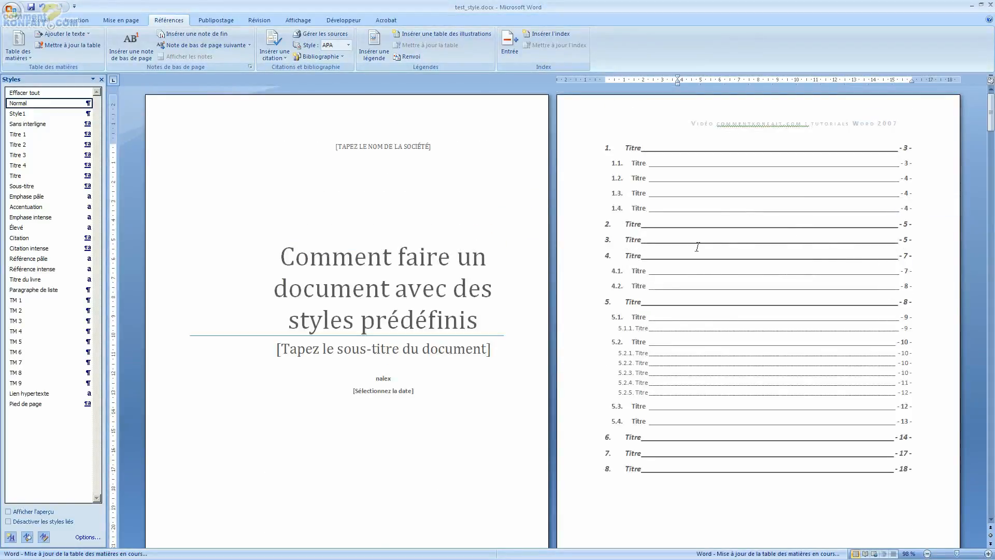
Add a line above the first table of contents entry and enter SOMMAIRE on it.
{"action": "left_click", "coordinate": [600, 145]}
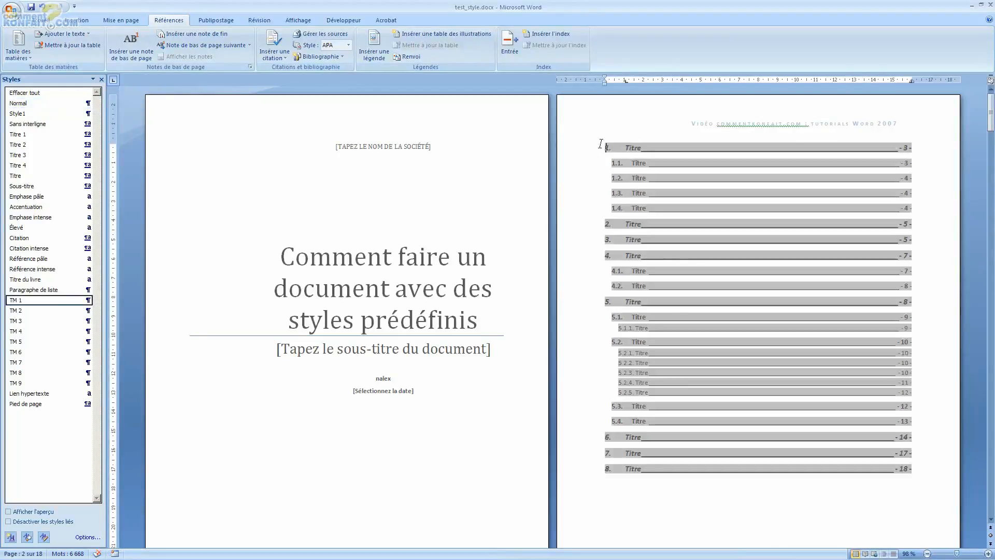
{"action": "key", "text": "Return"}
{"action": "key", "text": "Up"}
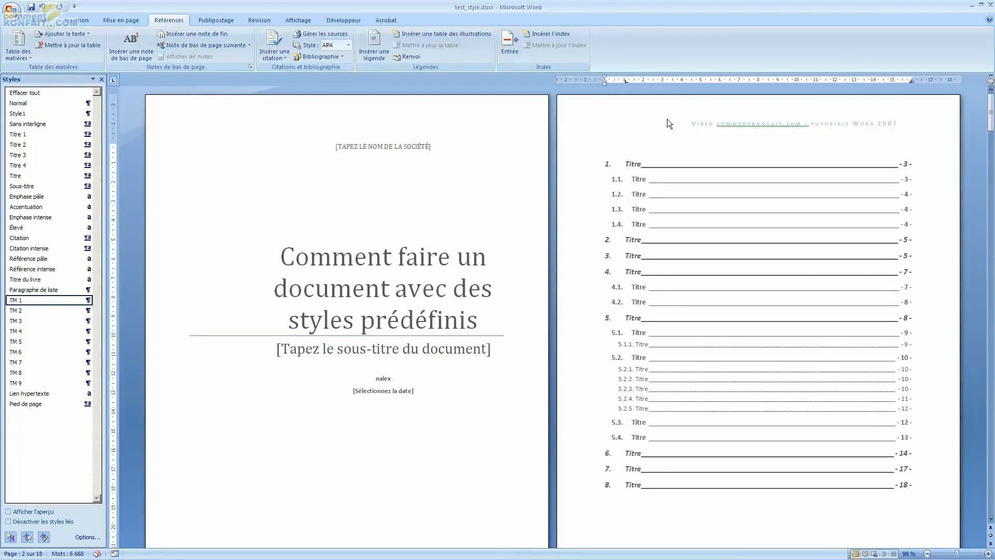
{"action": "type", "text": "SOMMAIRE"}
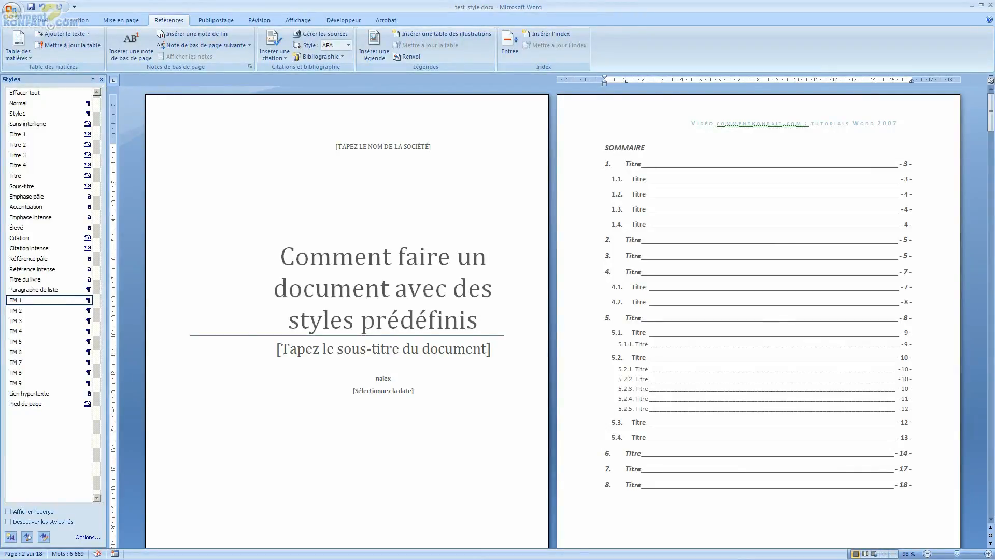
Apply the Titre style to the SOMMAIRE line above the table of contents.
{"action": "triple_click", "coordinate": [645, 153]}
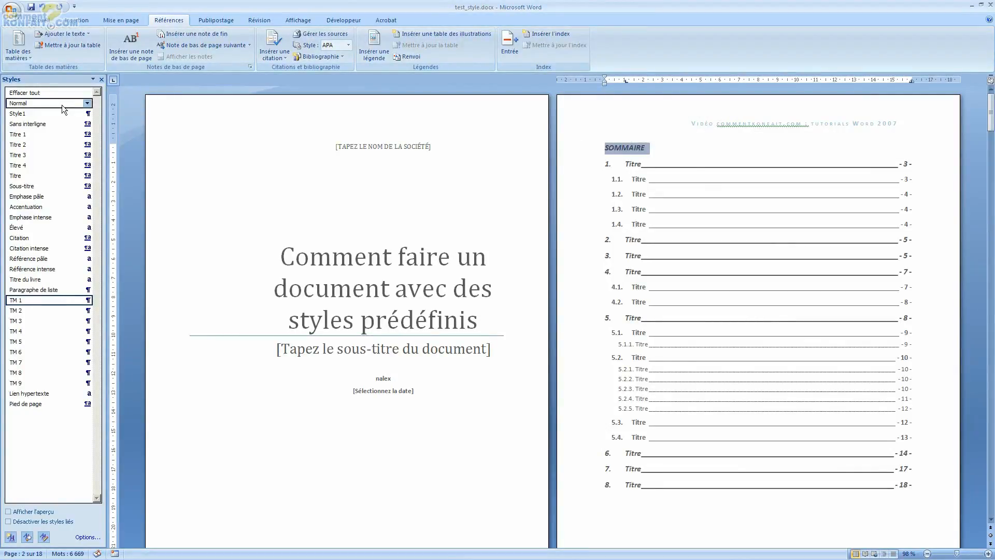
{"action": "left_click", "coordinate": [51, 21]}
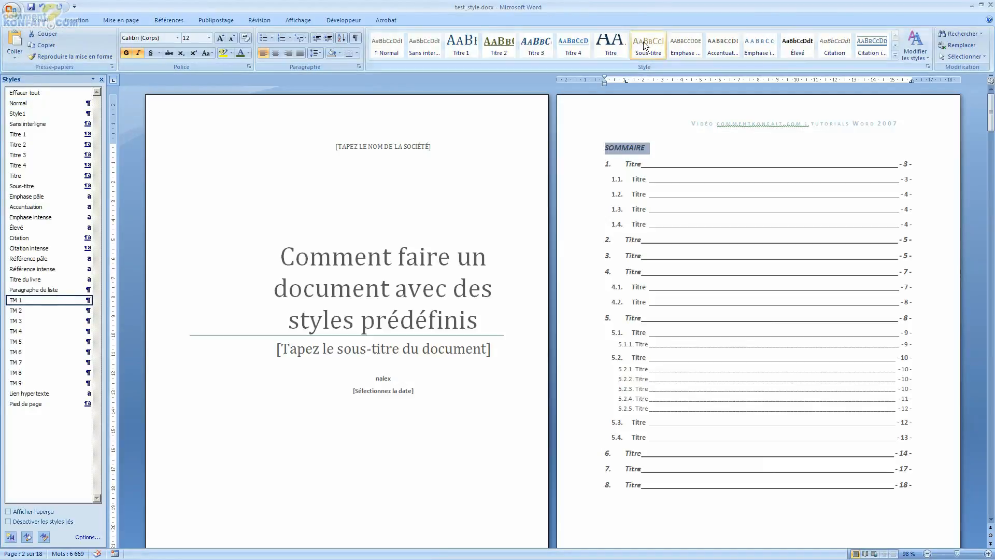
{"action": "left_click", "coordinate": [608, 49]}
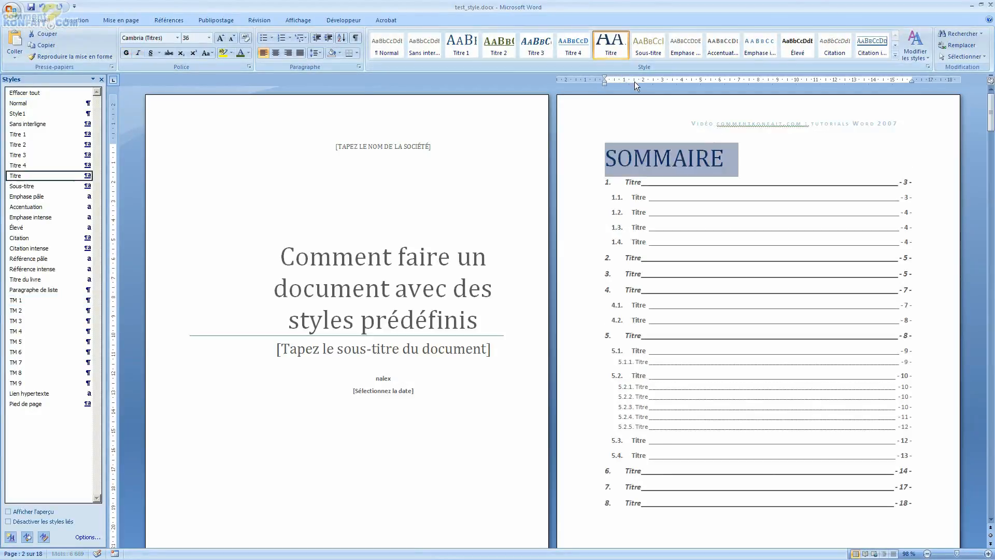
{"action": "left_click", "coordinate": [815, 207]}
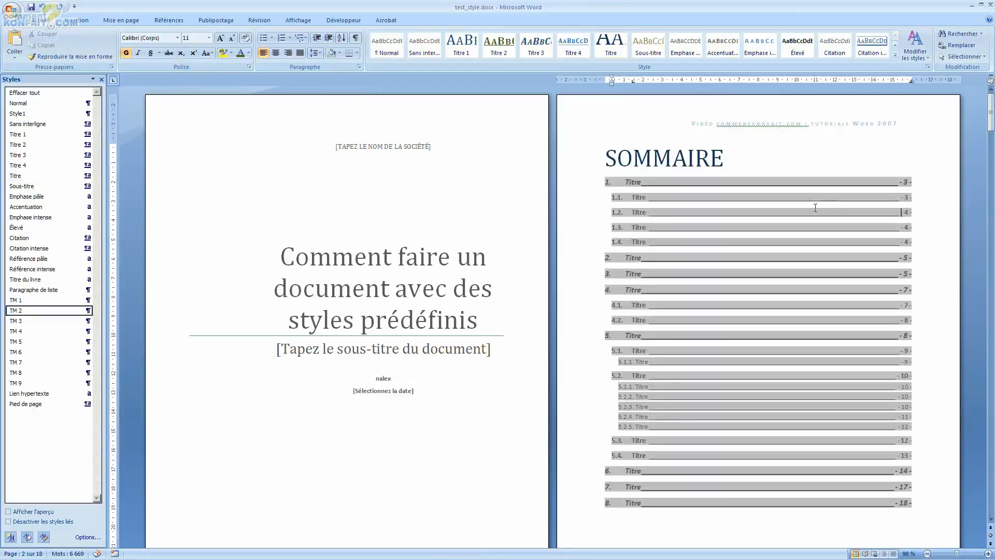
Examine the SOMMAIRE heading's style and the layout of the table of contents page and the pages below it.
{"action": "left_click", "coordinate": [660, 149]}
{"action": "double_click", "coordinate": [660, 149]}
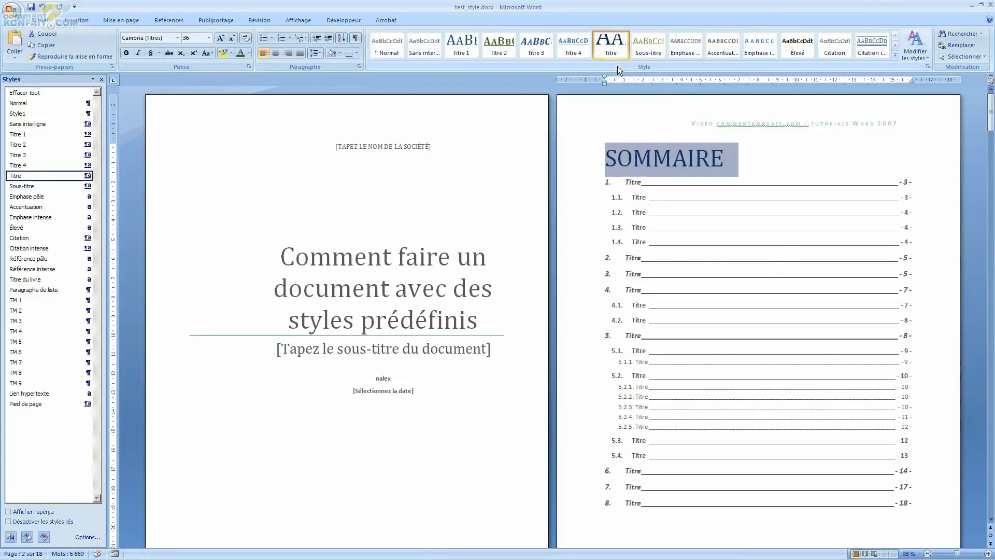
{"action": "left_click", "coordinate": [804, 169]}
{"action": "scroll", "coordinate": [806, 171], "scroll_direction": "down", "scroll_amount": 6}
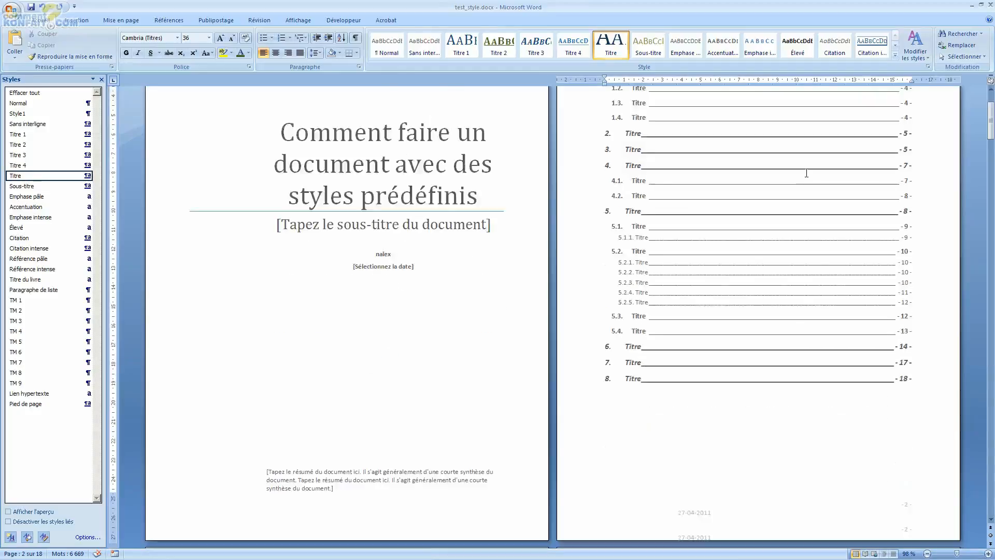
{"action": "scroll", "coordinate": [806, 171], "scroll_direction": "up", "scroll_amount": 6}
{"action": "scroll", "coordinate": [805, 171], "scroll_direction": "down", "scroll_amount": 6}
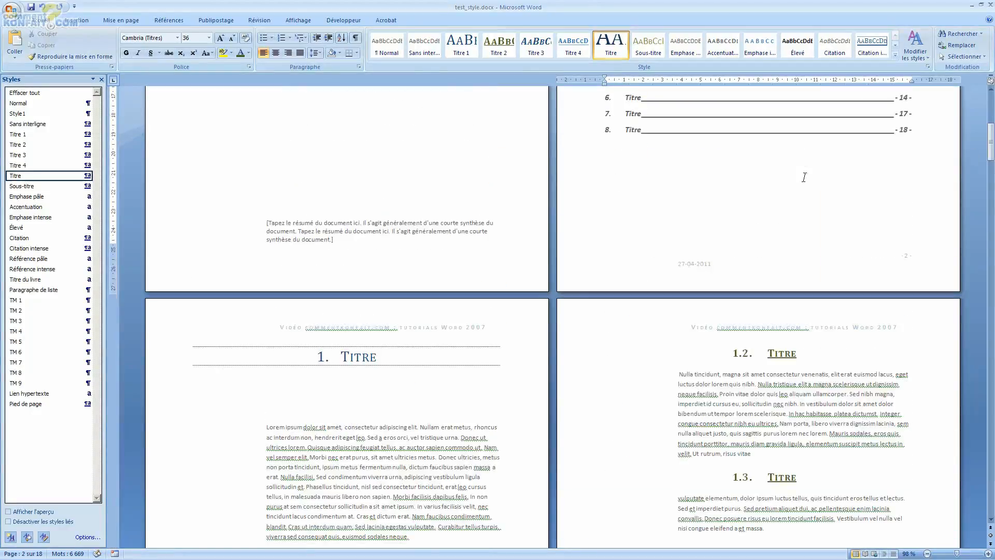
{"action": "scroll", "coordinate": [804, 174], "scroll_direction": "up", "scroll_amount": 7}
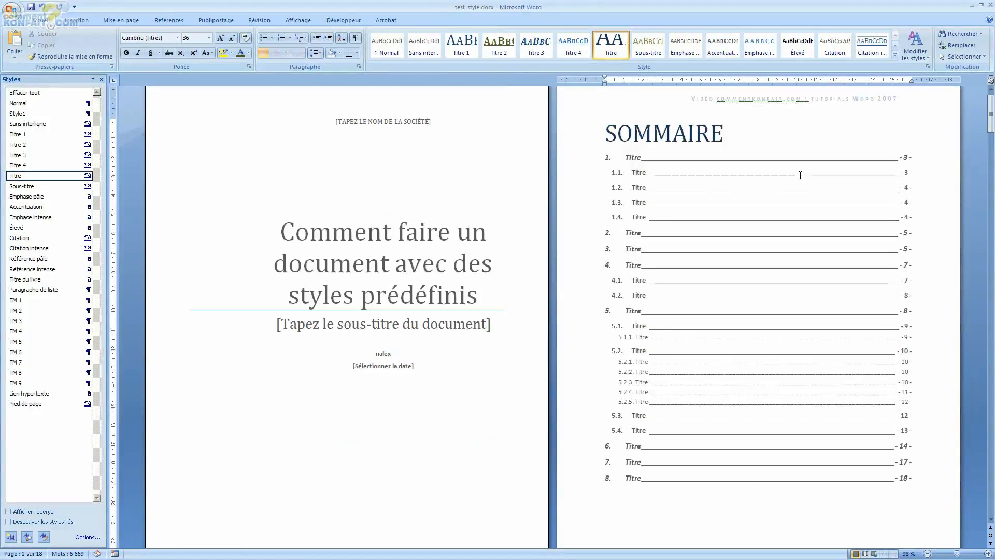
{"action": "scroll", "coordinate": [777, 161], "scroll_direction": "down", "scroll_amount": 1}
{"action": "scroll", "coordinate": [777, 160], "scroll_direction": "up", "scroll_amount": 2}
Center the SOMMAIRE heading above the table of contents.
{"action": "left_click", "coordinate": [777, 158]}
{"action": "triple_click", "coordinate": [645, 152]}
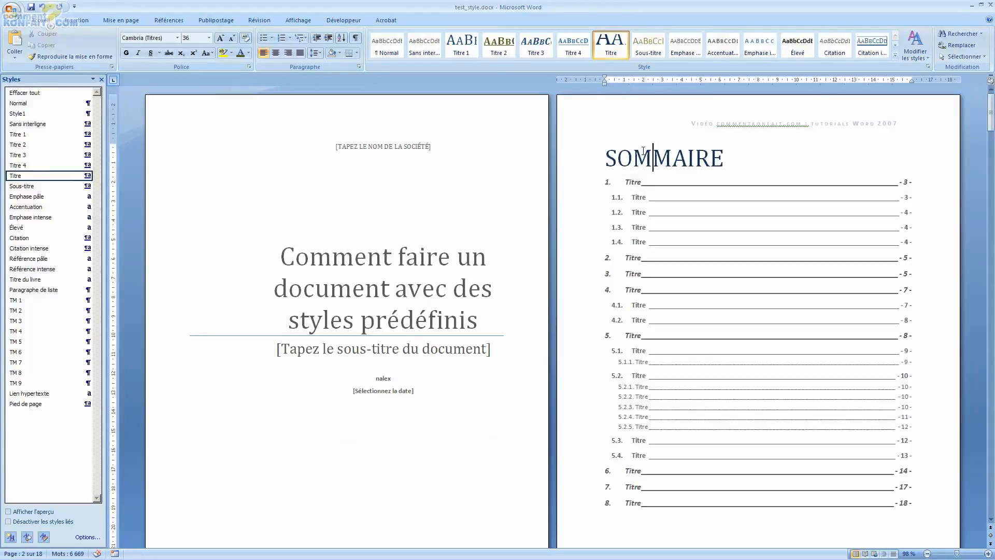
{"action": "left_click", "coordinate": [276, 52]}
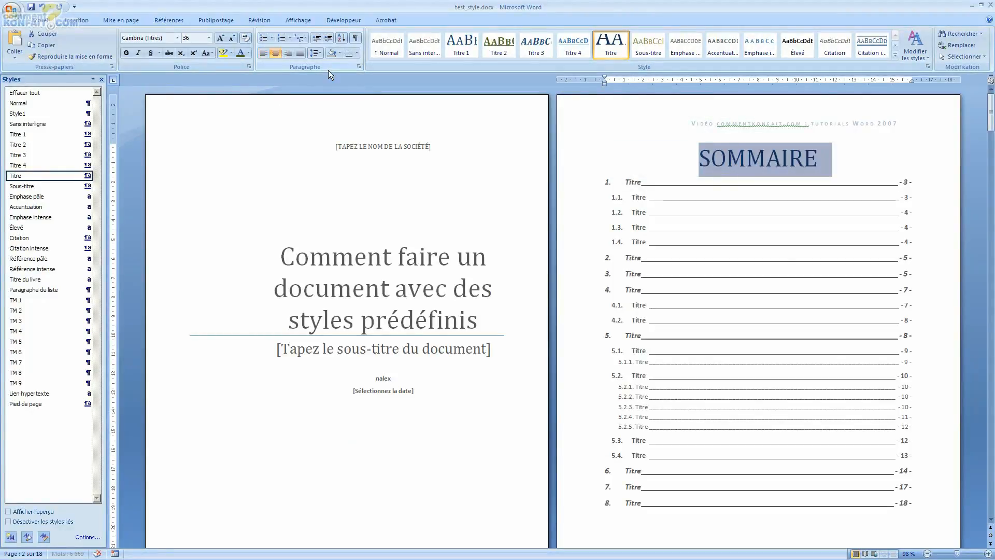
{"action": "left_click", "coordinate": [653, 163]}
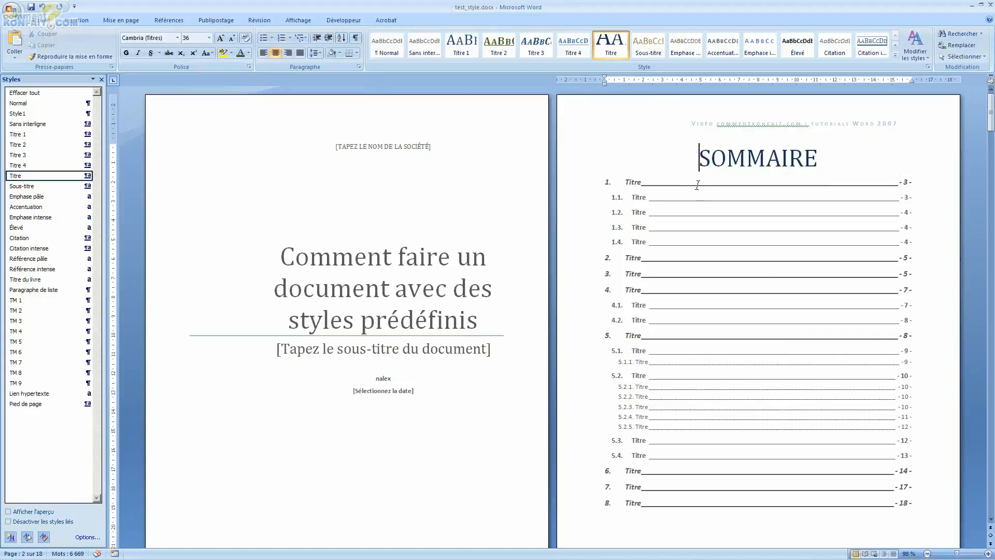
Compare the table of contents entries with the numbered headings on the following pages.
{"action": "scroll", "coordinate": [647, 202], "scroll_direction": "down", "scroll_amount": 4}
{"action": "scroll", "coordinate": [647, 204], "scroll_direction": "down", "scroll_amount": 10}
{"action": "scroll", "coordinate": [529, 295], "scroll_direction": "up", "scroll_amount": 4}
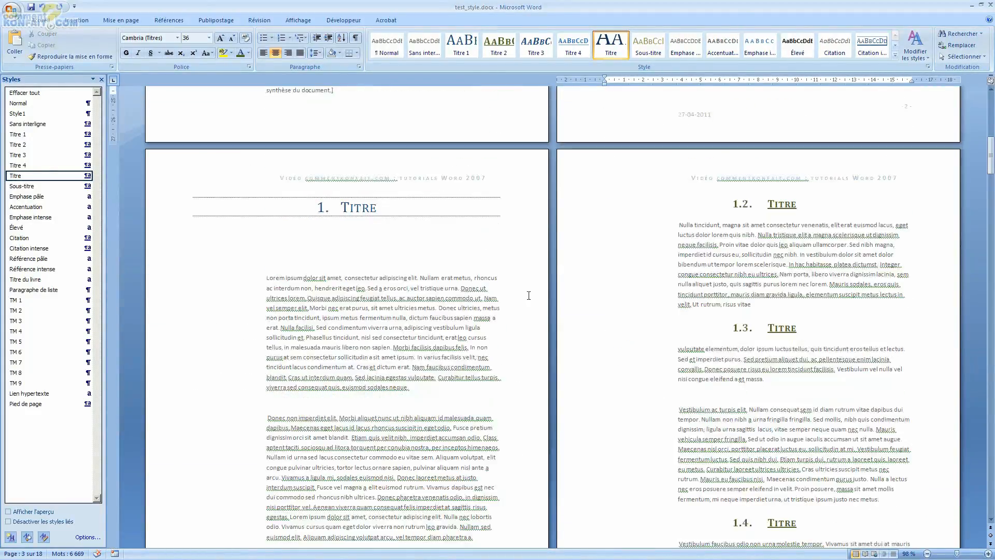
{"action": "scroll", "coordinate": [789, 213], "scroll_direction": "up", "scroll_amount": 12}
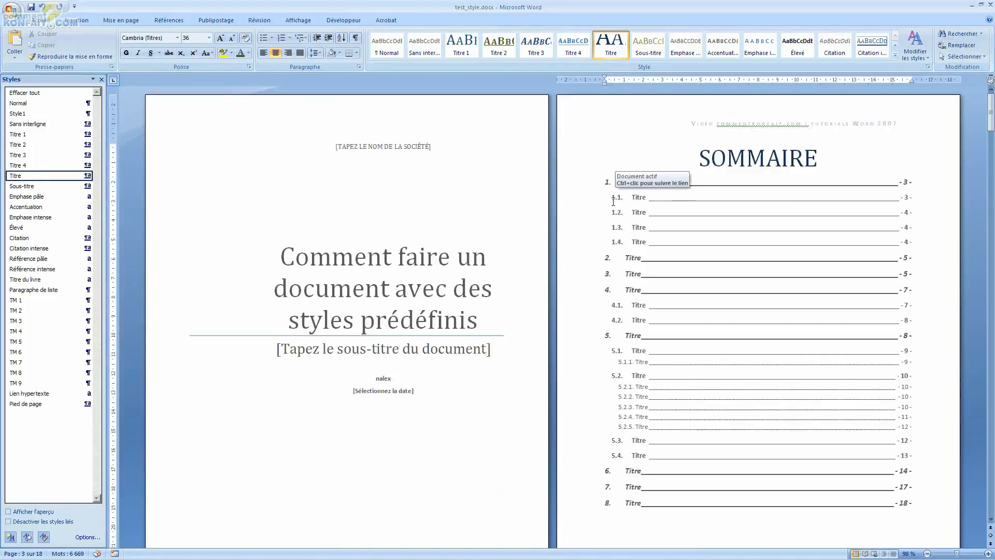
{"action": "scroll", "coordinate": [617, 228], "scroll_direction": "down", "scroll_amount": 8}
{"action": "scroll", "coordinate": [622, 257], "scroll_direction": "up", "scroll_amount": 5}
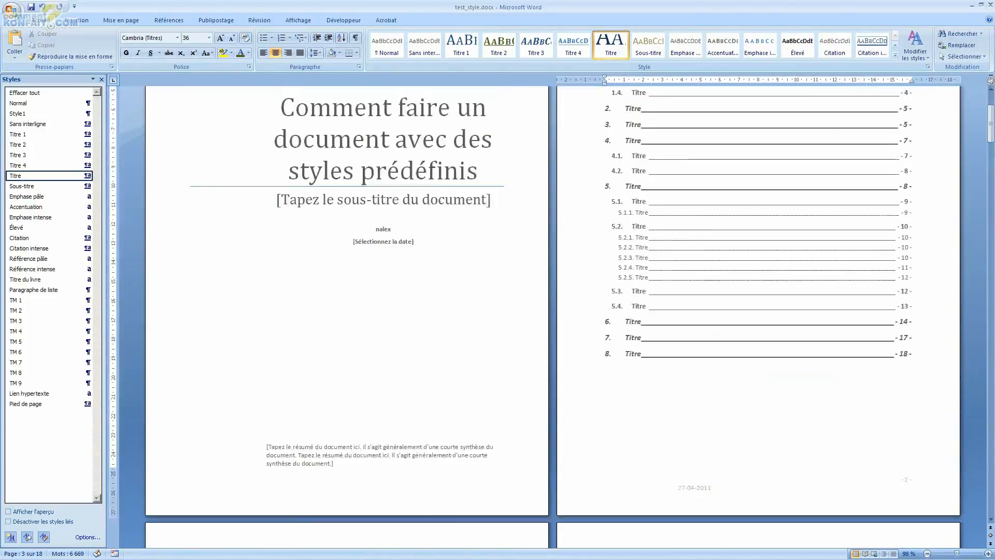
{"action": "scroll", "coordinate": [908, 128], "scroll_direction": "up", "scroll_amount": 3}
{"action": "scroll", "coordinate": [518, 159], "scroll_direction": "down", "scroll_amount": 15}
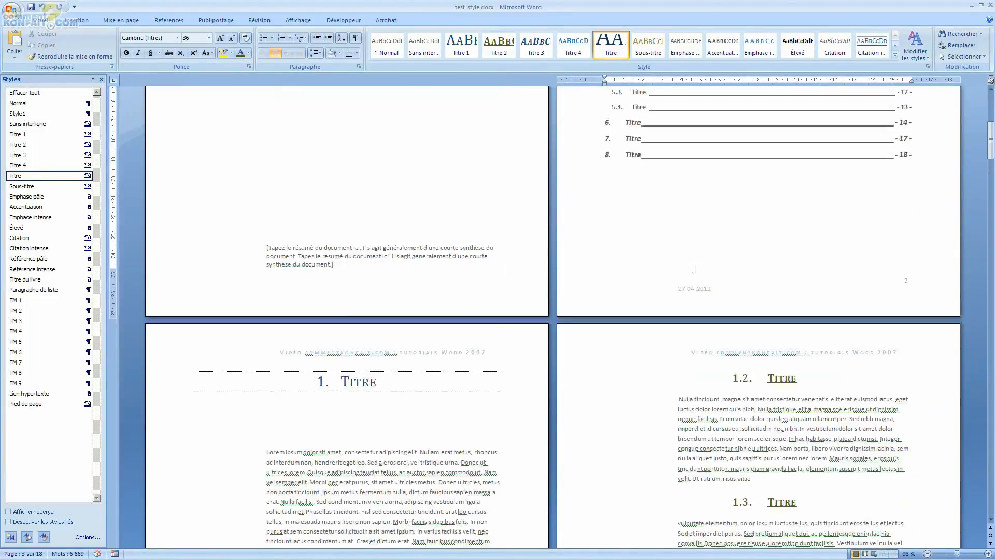
{"action": "scroll", "coordinate": [737, 183], "scroll_direction": "down", "scroll_amount": 15}
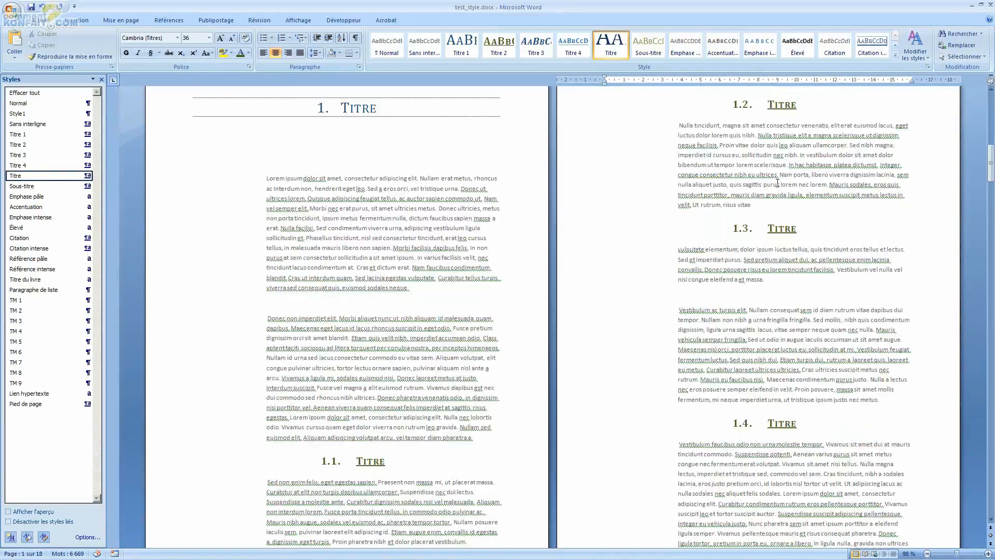
Insert a page break after the last paragraph of section 4.2, just before the heading of chapter 5.
{"action": "scroll", "coordinate": [800, 200], "scroll_direction": "down", "scroll_amount": 15}
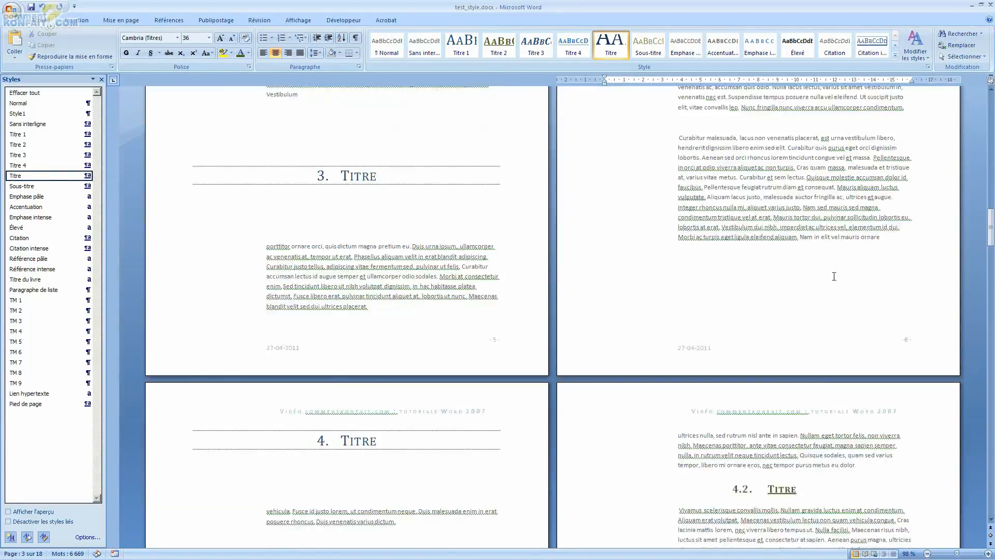
{"action": "scroll", "coordinate": [531, 251], "scroll_direction": "down", "scroll_amount": 8}
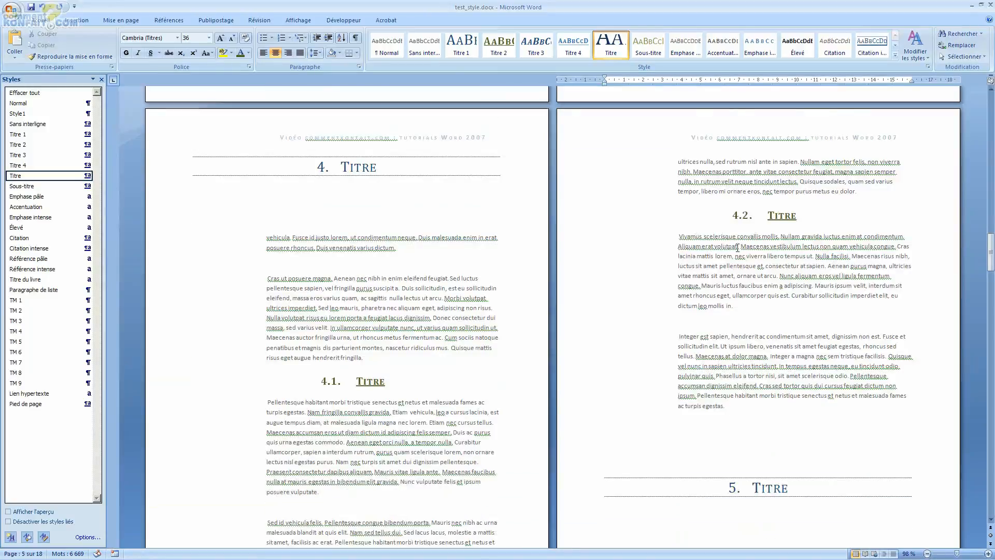
{"action": "left_click", "coordinate": [786, 281]}
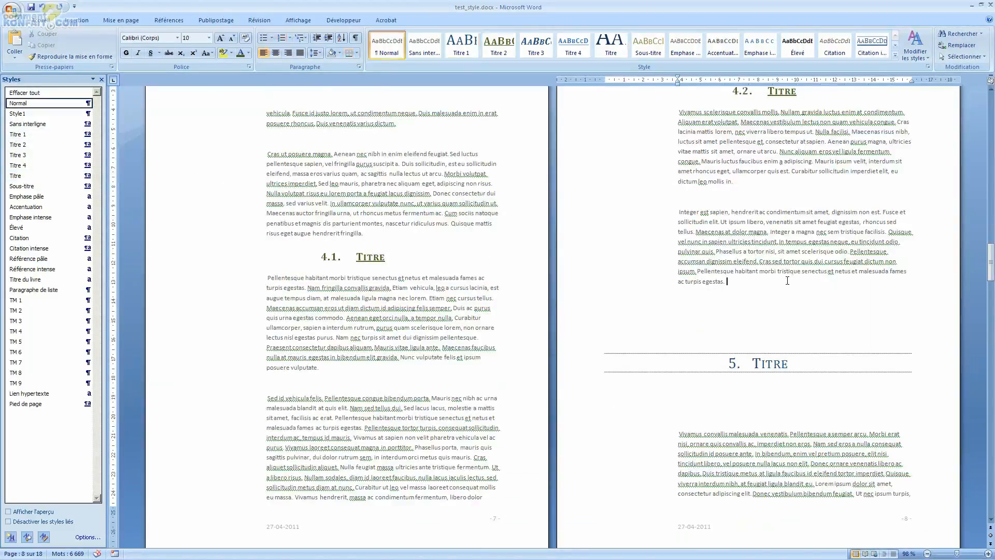
{"action": "scroll", "coordinate": [787, 285], "scroll_direction": "down", "scroll_amount": 5}
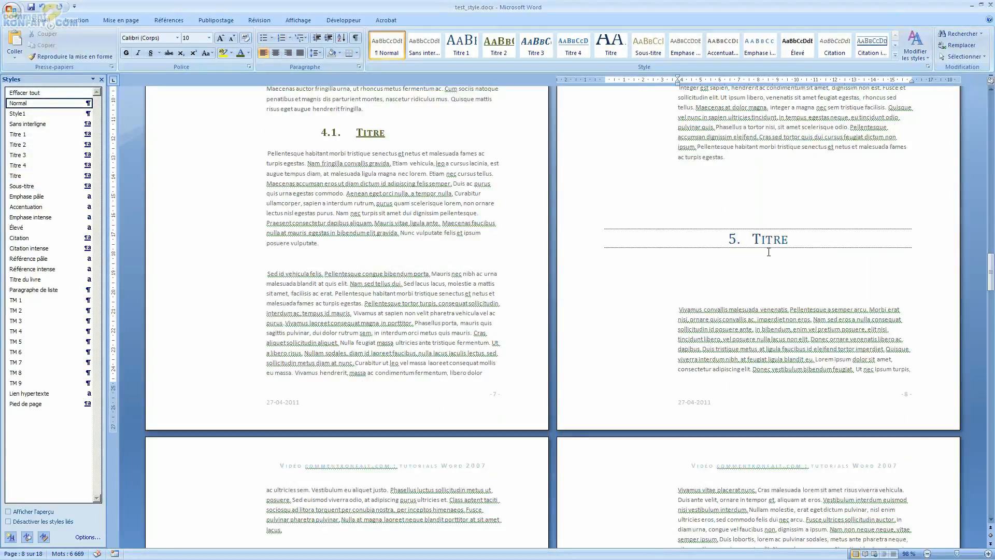
{"action": "scroll", "coordinate": [733, 196], "scroll_direction": "up", "scroll_amount": 9}
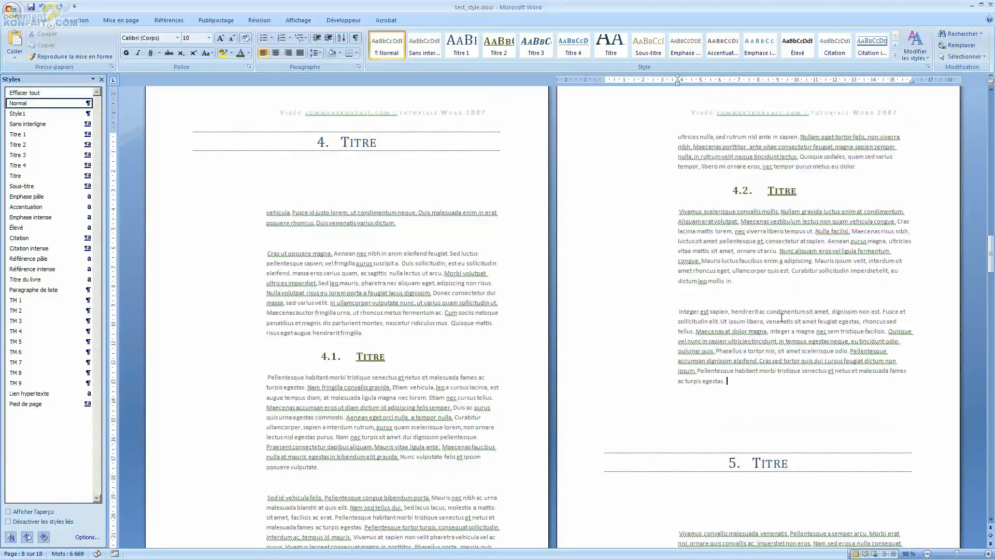
{"action": "scroll", "coordinate": [832, 339], "scroll_direction": "down", "scroll_amount": 7}
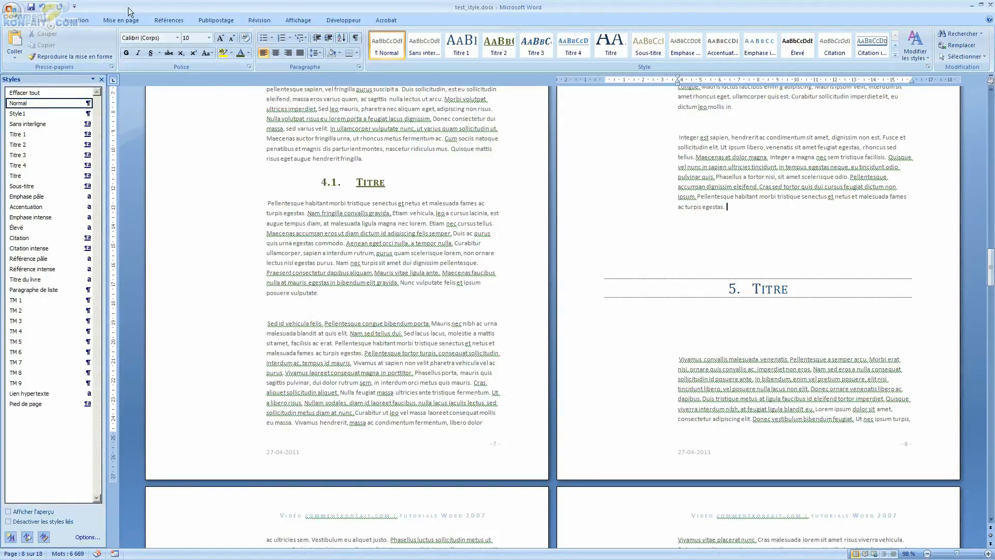
{"action": "left_click", "coordinate": [78, 20]}
{"action": "left_click", "coordinate": [60, 46]}
{"action": "left_click", "coordinate": [784, 284]}
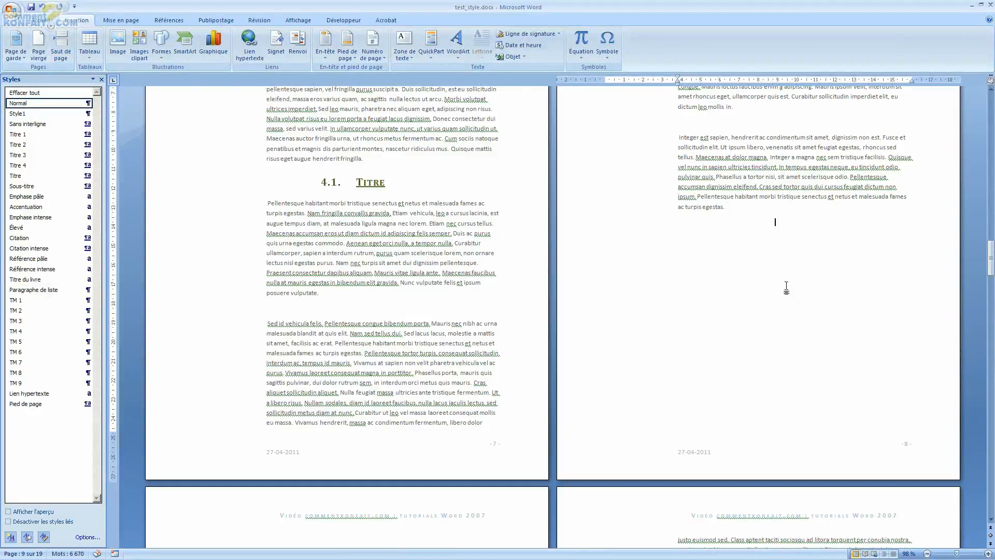
Remove the empty lines above the chapter 5 heading so it sits at the top of its page.
{"action": "scroll", "coordinate": [674, 327], "scroll_direction": "down", "scroll_amount": 5}
{"action": "scroll", "coordinate": [869, 280], "scroll_direction": "up", "scroll_amount": 6}
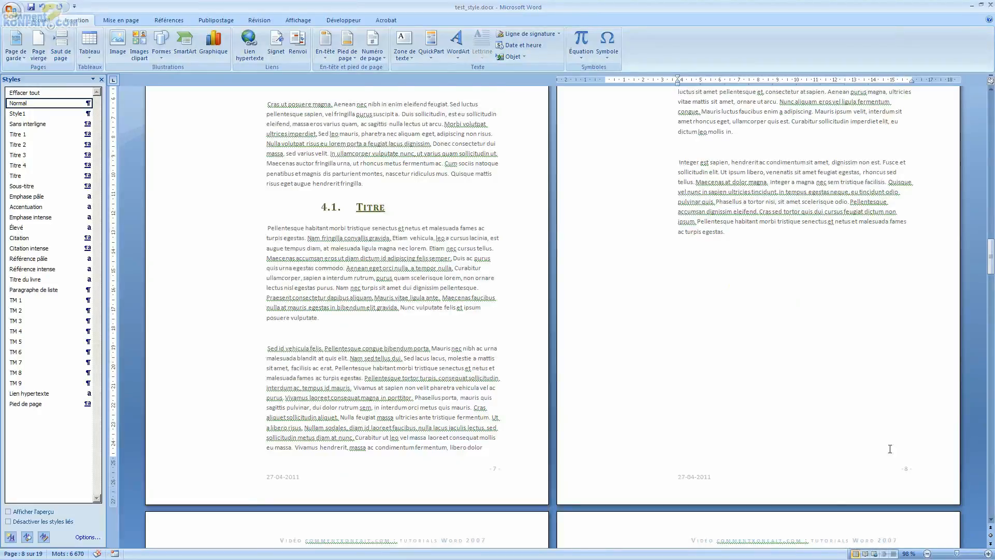
{"action": "scroll", "coordinate": [888, 468], "scroll_direction": "down", "scroll_amount": 10}
{"action": "left_click", "coordinate": [435, 299]}
{"action": "left_click", "coordinate": [382, 266]}
{"action": "key", "text": "Return"}
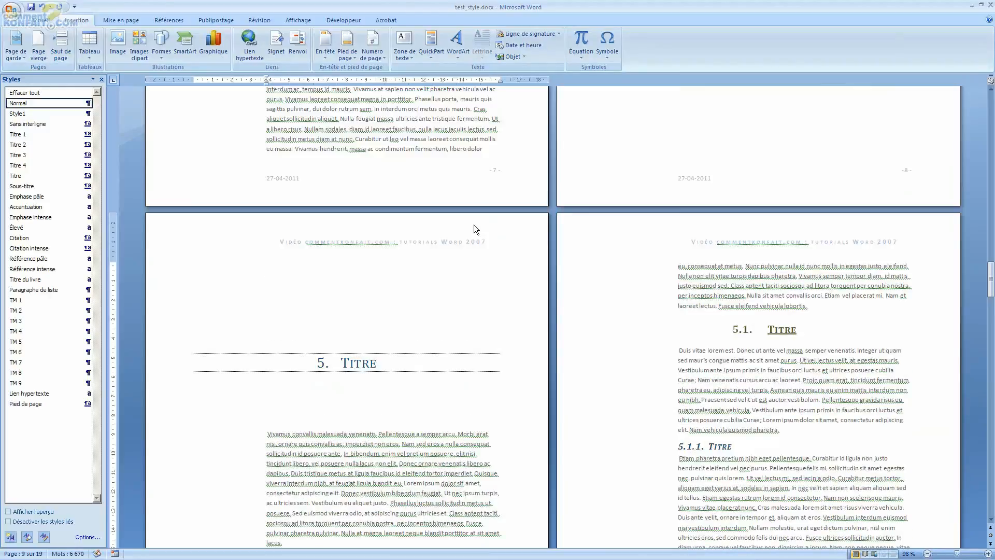
{"action": "key", "text": "Delete"}
{"action": "key", "text": "Up"}
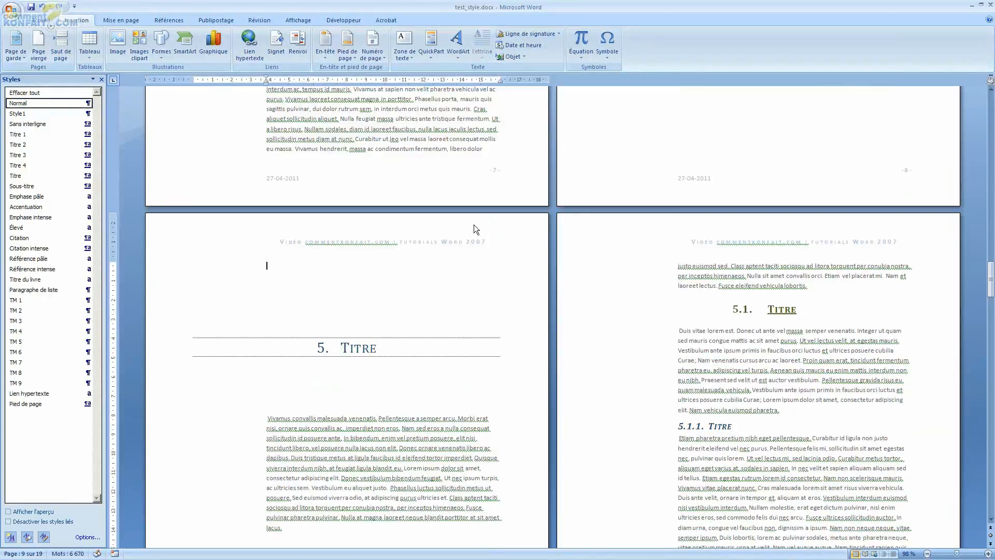
{"action": "key", "text": "Delete"}
Insert a page break before heading 5.1 and remove the empty line above that heading.
{"action": "scroll", "coordinate": [567, 277], "scroll_direction": "down", "scroll_amount": 5}
{"action": "scroll", "coordinate": [564, 282], "scroll_direction": "up", "scroll_amount": 5}
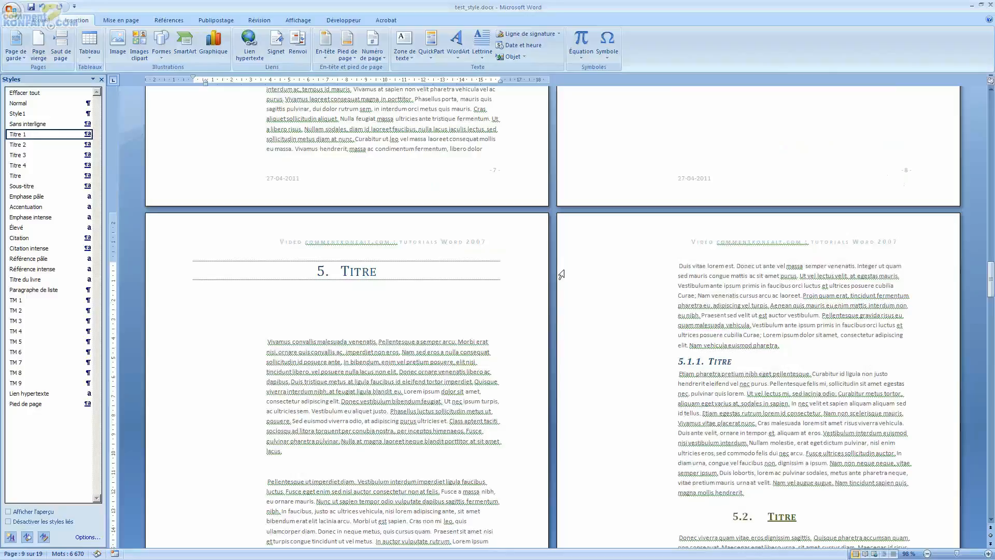
{"action": "scroll", "coordinate": [555, 303], "scroll_direction": "down", "scroll_amount": 10}
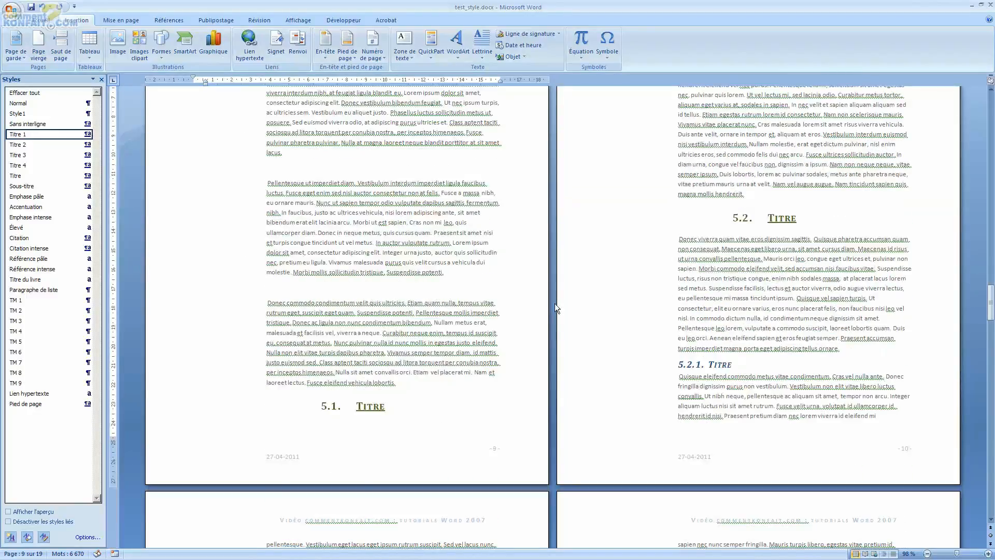
{"action": "scroll", "coordinate": [558, 311], "scroll_direction": "up", "scroll_amount": 4}
{"action": "scroll", "coordinate": [558, 311], "scroll_direction": "down", "scroll_amount": 6}
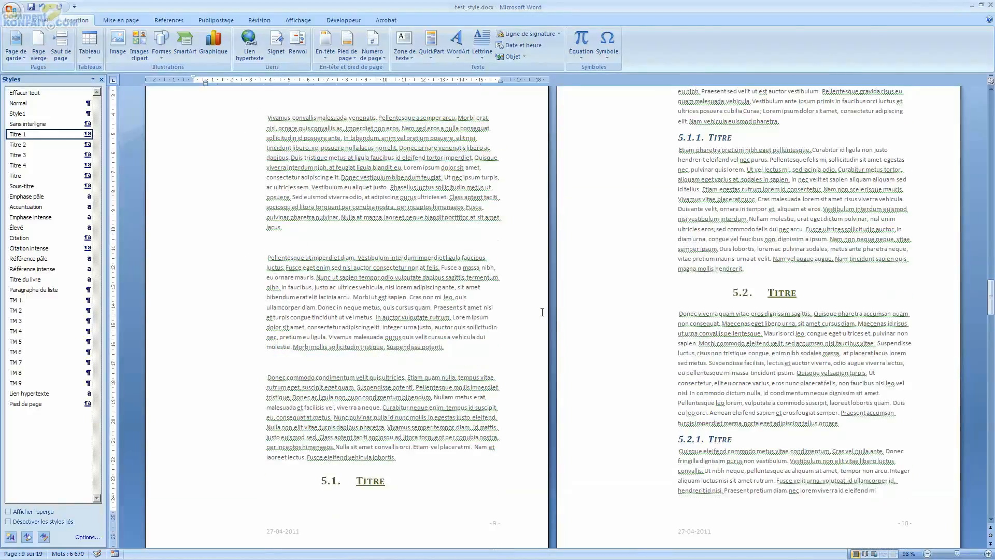
{"action": "left_click", "coordinate": [413, 335]}
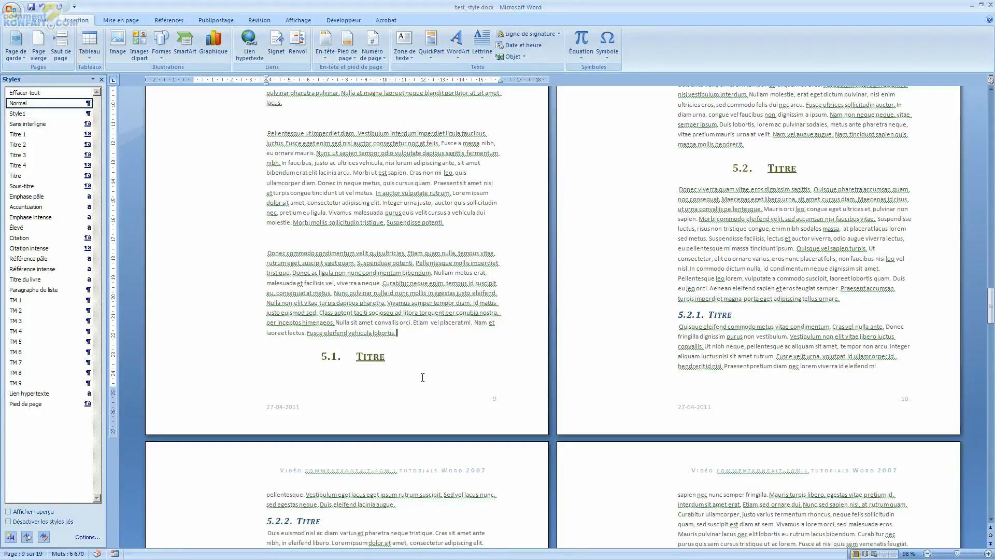
{"action": "left_click", "coordinate": [67, 48]}
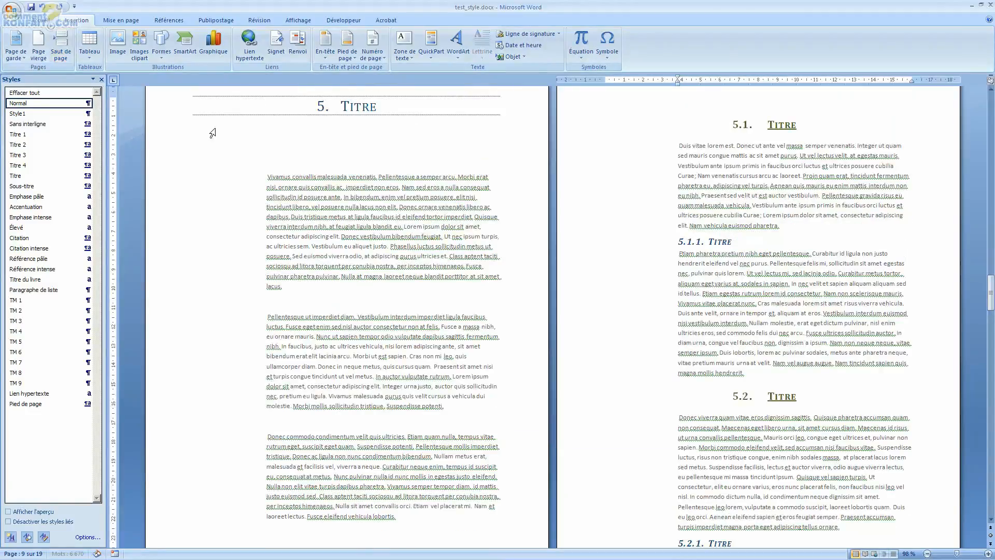
{"action": "scroll", "coordinate": [738, 155], "scroll_direction": "up", "scroll_amount": 6}
{"action": "key", "text": "Delete"}
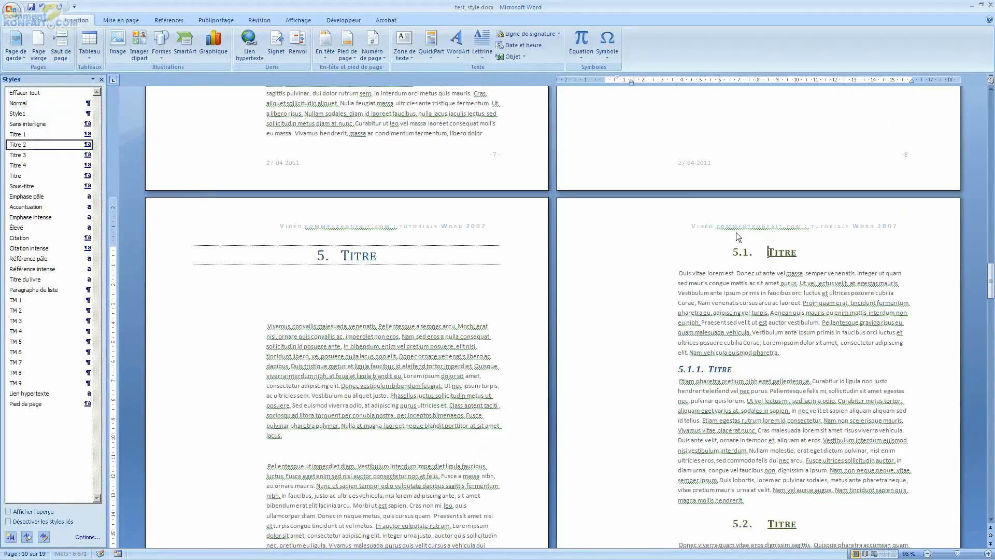
Examine how the 5.2 heading and its numbered subheadings are laid out on the pages after heading 5.1.
{"action": "scroll", "coordinate": [873, 342], "scroll_direction": "down", "scroll_amount": 7}
{"action": "scroll", "coordinate": [873, 342], "scroll_direction": "down", "scroll_amount": 5}
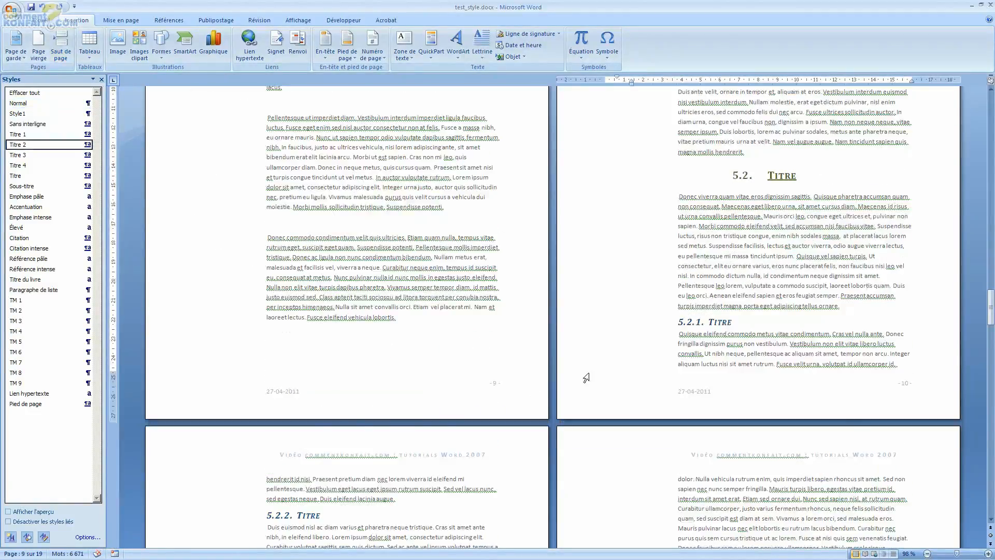
{"action": "scroll", "coordinate": [587, 377], "scroll_direction": "down", "scroll_amount": 4}
{"action": "scroll", "coordinate": [817, 244], "scroll_direction": "down", "scroll_amount": 4}
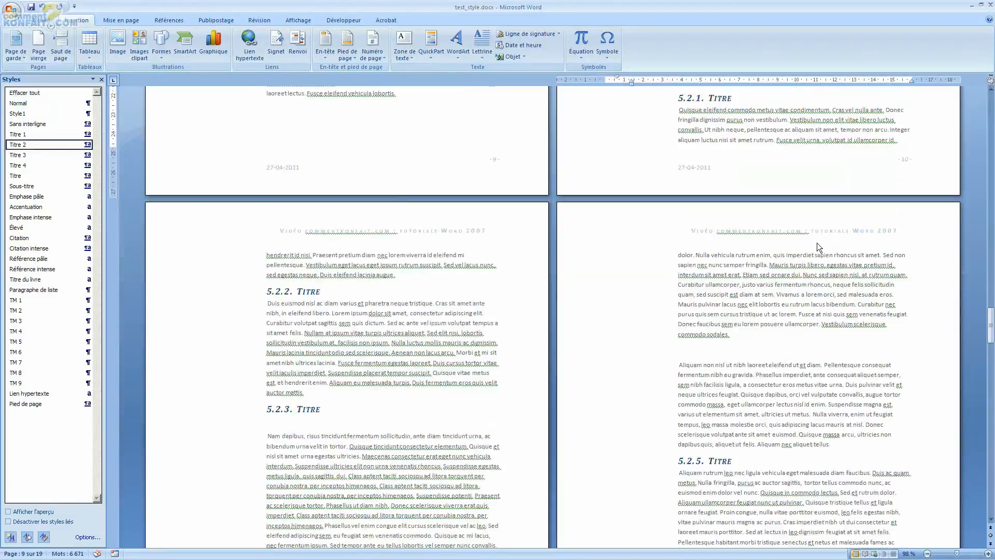
{"action": "scroll", "coordinate": [695, 243], "scroll_direction": "up", "scroll_amount": 6}
{"action": "left_click", "coordinate": [695, 224]}
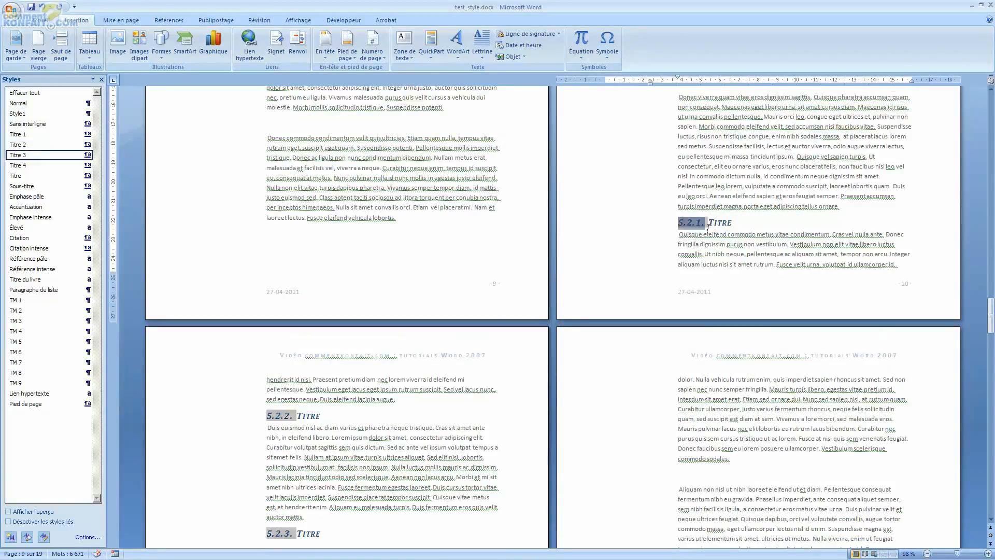
{"action": "left_click", "coordinate": [426, 257]}
Update the table of contents with the option Mettre à jour toute la table.
{"action": "scroll", "coordinate": [779, 273], "scroll_direction": "up", "scroll_amount": 5}
{"action": "scroll", "coordinate": [779, 273], "scroll_direction": "up", "scroll_amount": 20}
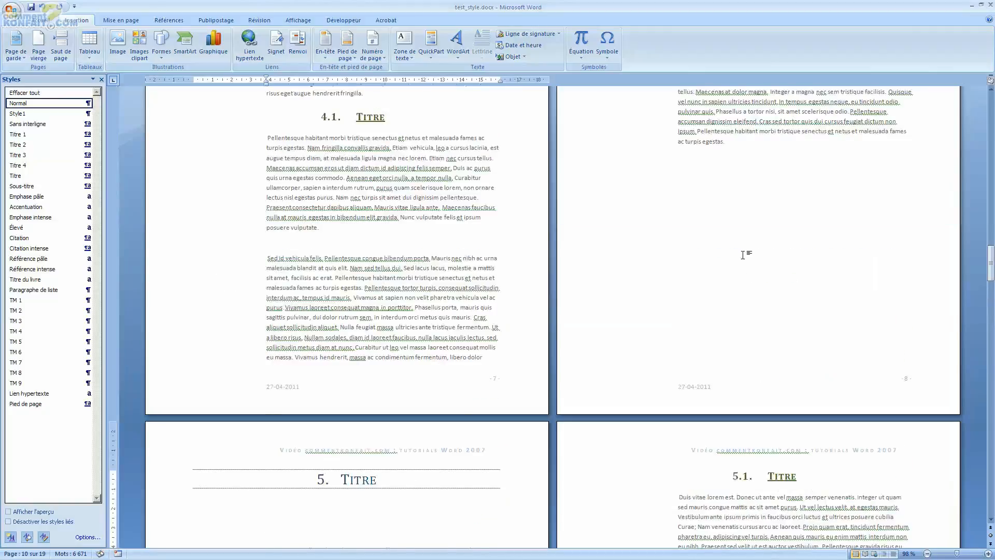
{"action": "scroll", "coordinate": [705, 211], "scroll_direction": "up", "scroll_amount": 20}
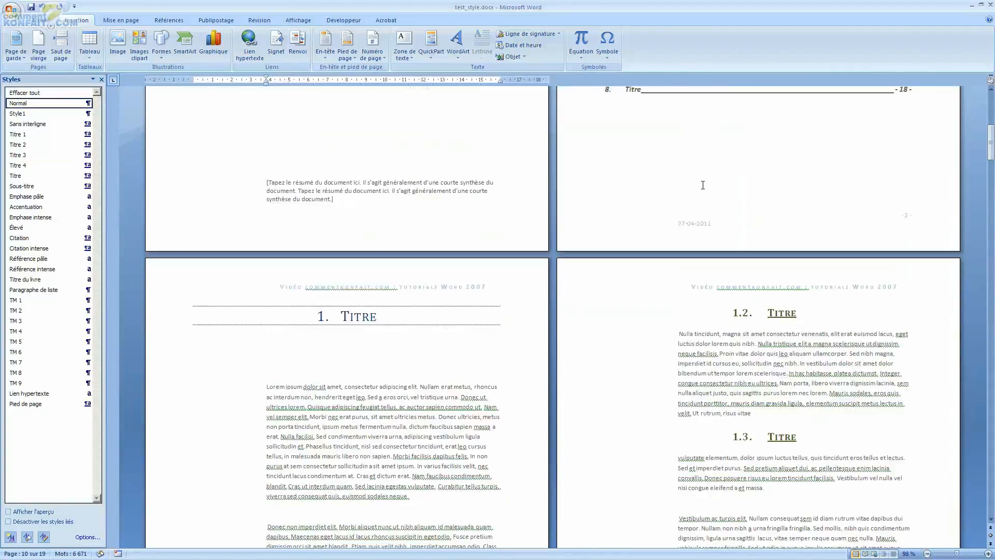
{"action": "scroll", "coordinate": [730, 216], "scroll_direction": "up", "scroll_amount": 3}
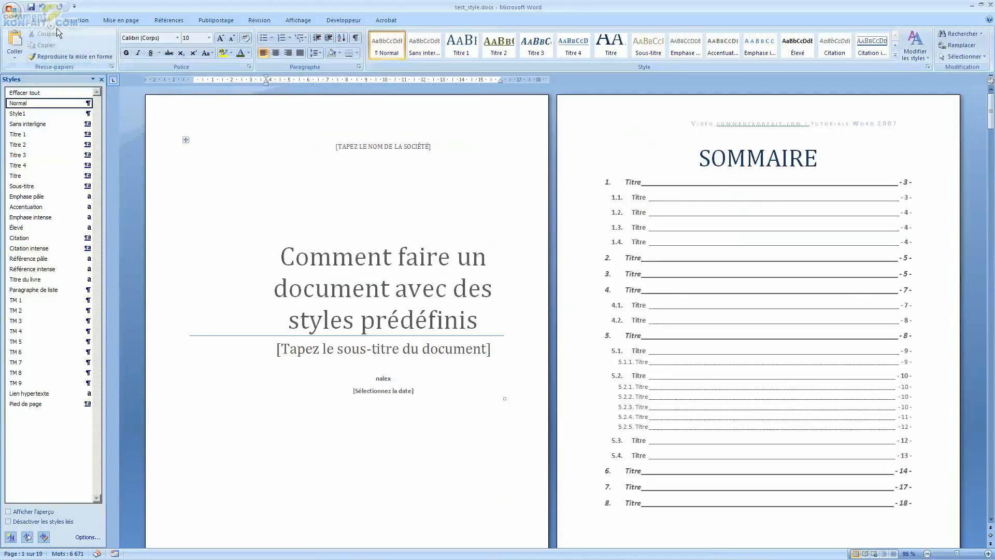
{"action": "left_click", "coordinate": [160, 21]}
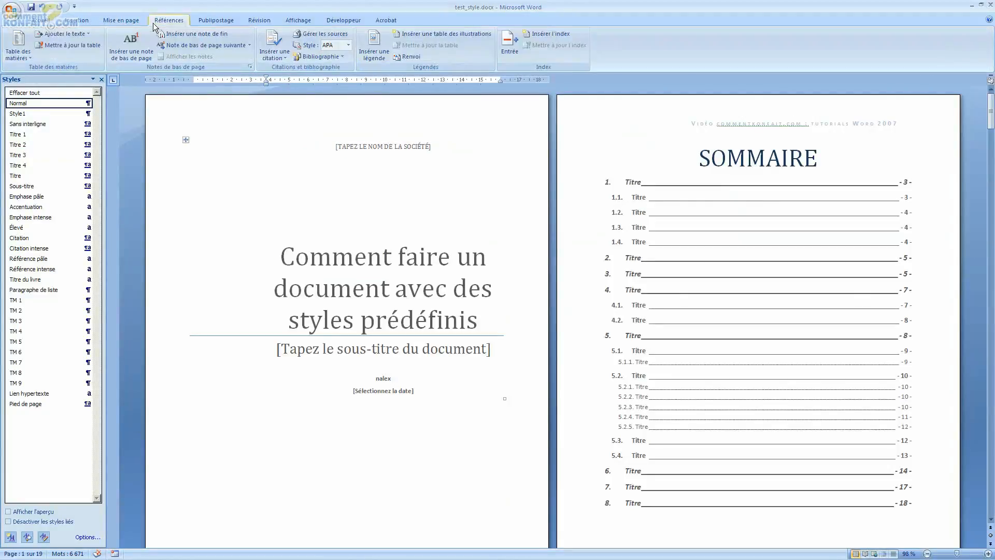
{"action": "left_click", "coordinate": [70, 47]}
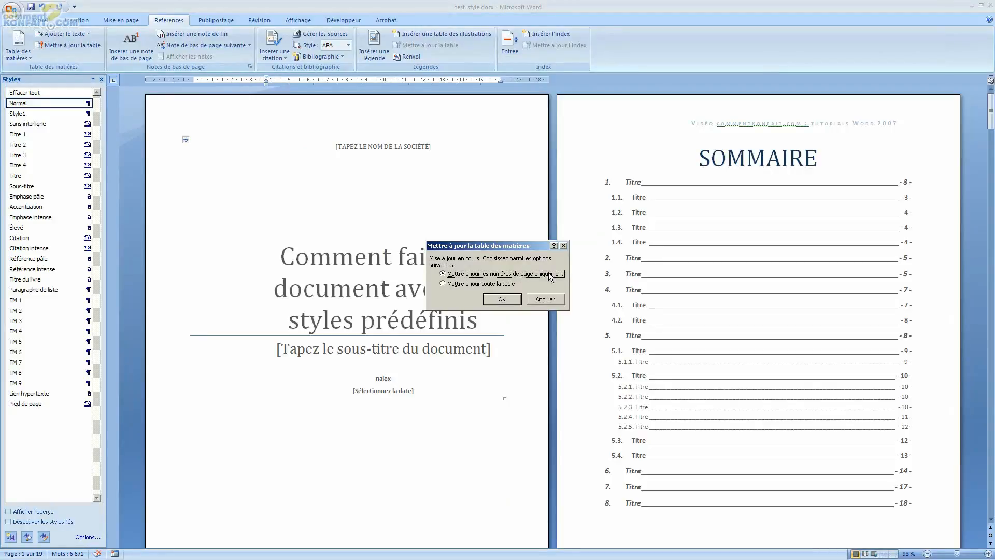
{"action": "key", "text": "Down"}
{"action": "left_click", "coordinate": [495, 304]}
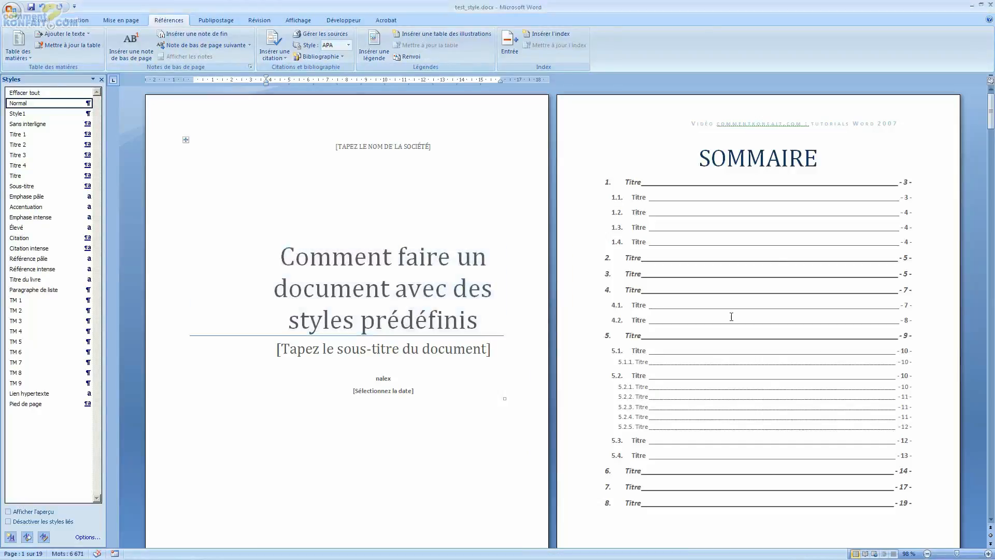
Compare the page numbers in the updated table of contents with the pages of the numbered headings, especially in chapter 5.
{"action": "left_click", "coordinate": [770, 261]}
{"action": "left_click", "coordinate": [914, 328]}
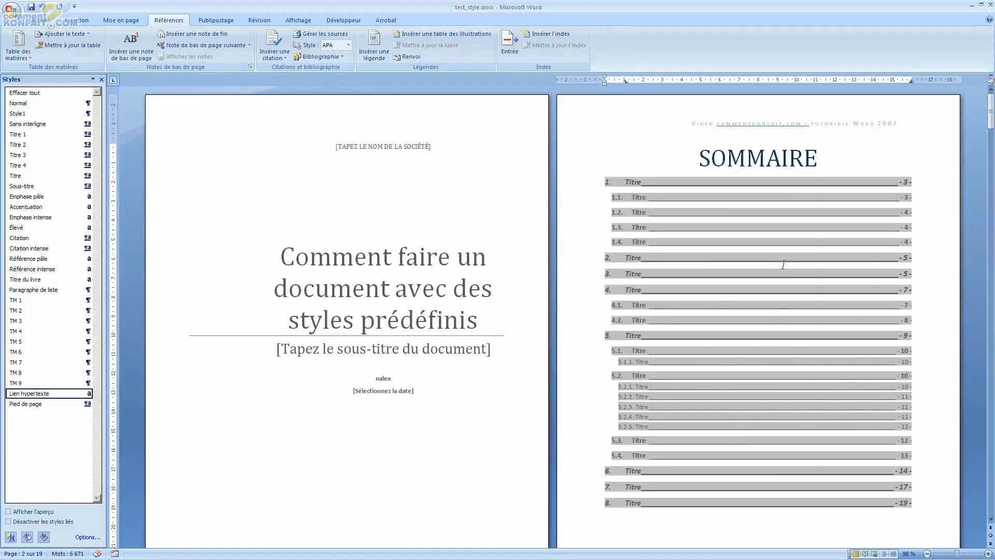
{"action": "scroll", "coordinate": [865, 341], "scroll_direction": "down", "scroll_amount": 20}
{"action": "right_click", "coordinate": [903, 390]}
{"action": "key", "text": "Escape"}
{"action": "scroll", "coordinate": [815, 392], "scroll_direction": "down", "scroll_amount": 20}
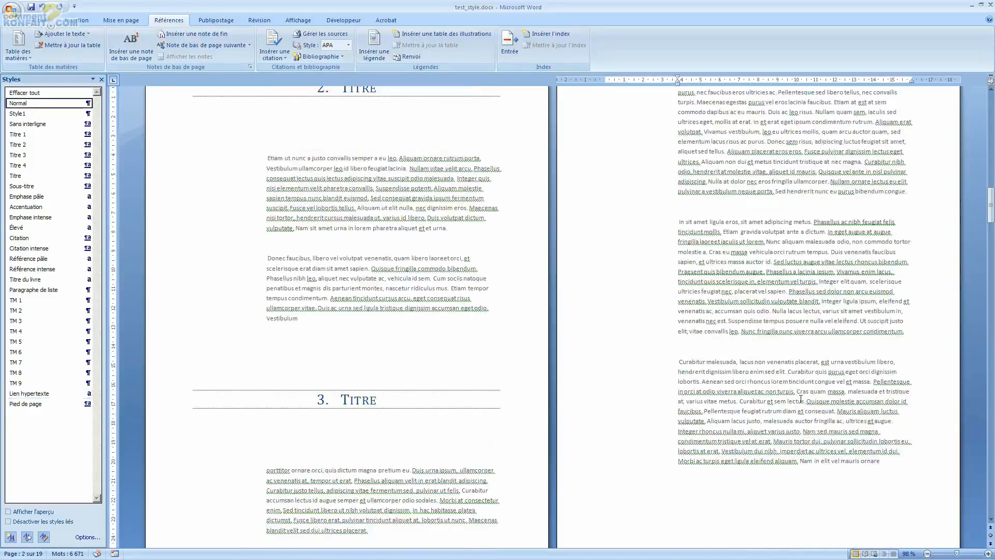
{"action": "scroll", "coordinate": [815, 393], "scroll_direction": "down", "scroll_amount": 20}
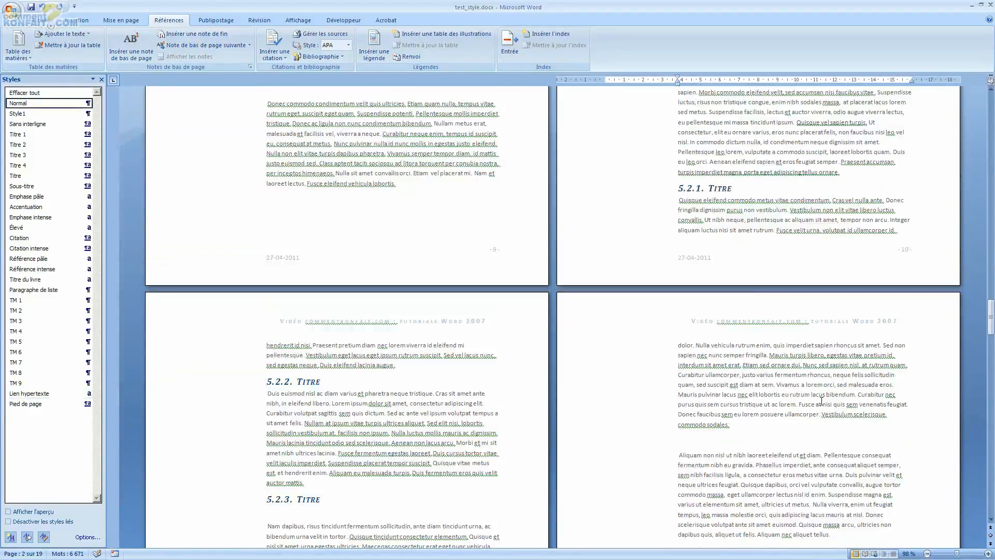
{"action": "scroll", "coordinate": [493, 317], "scroll_direction": "up", "scroll_amount": 10}
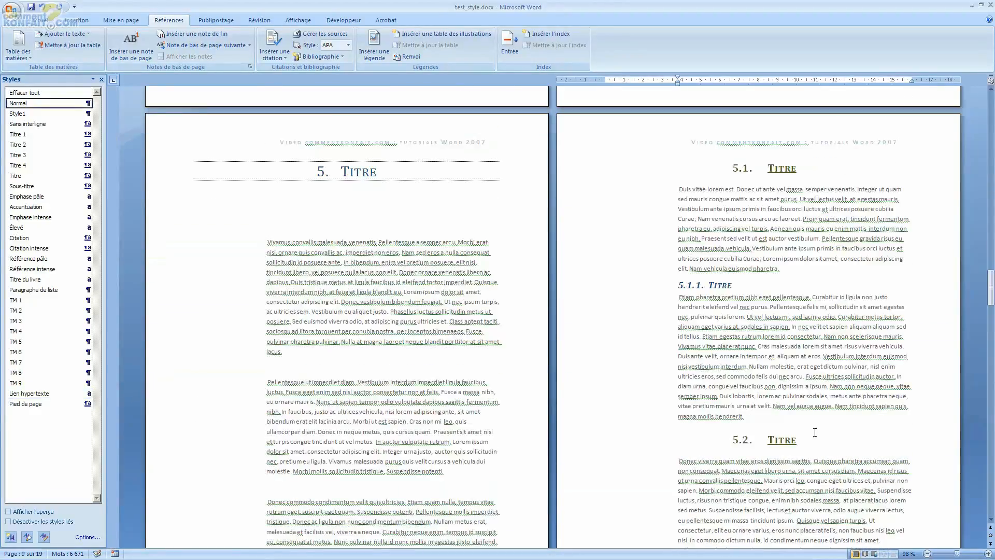
{"action": "scroll", "coordinate": [844, 311], "scroll_direction": "up", "scroll_amount": 15}
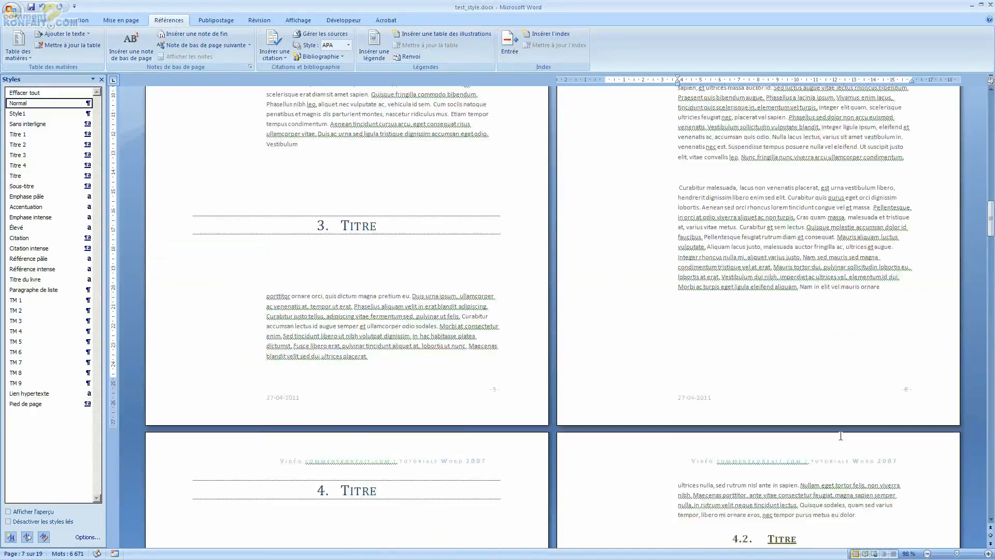
{"action": "scroll", "coordinate": [864, 423], "scroll_direction": "up", "scroll_amount": 20}
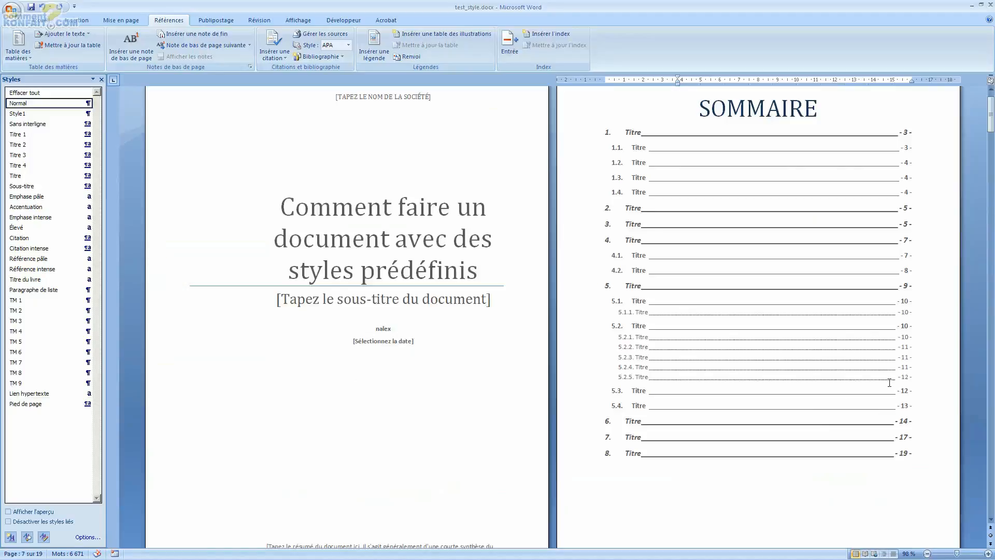
Review the updated SOMMAIRE page from its heading down to the last entry.
{"action": "scroll", "coordinate": [843, 401], "scroll_direction": "up", "scroll_amount": 2}
{"action": "scroll", "coordinate": [842, 409], "scroll_direction": "down", "scroll_amount": 8}
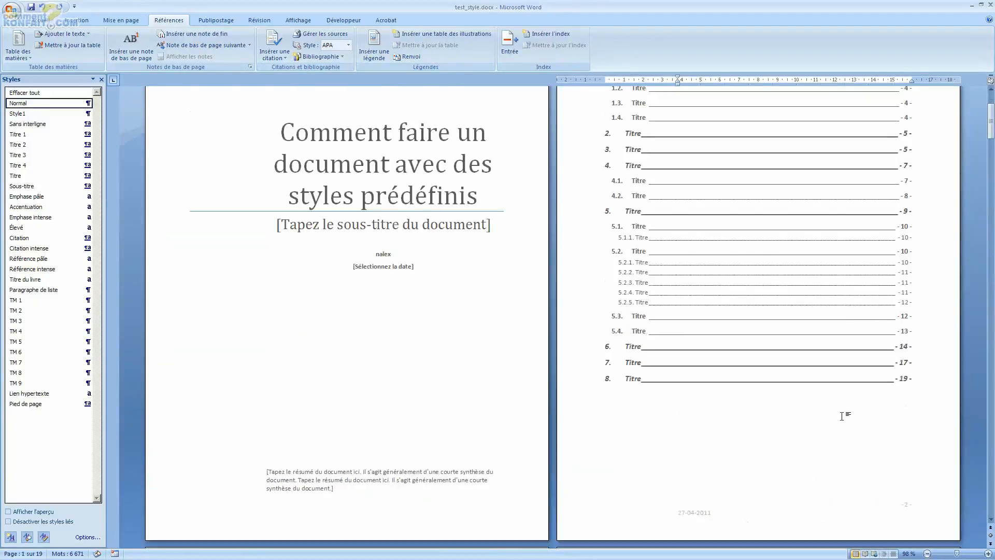
{"action": "scroll", "coordinate": [848, 418], "scroll_direction": "up", "scroll_amount": 6}
{"action": "scroll", "coordinate": [852, 414], "scroll_direction": "up", "scroll_amount": 2}
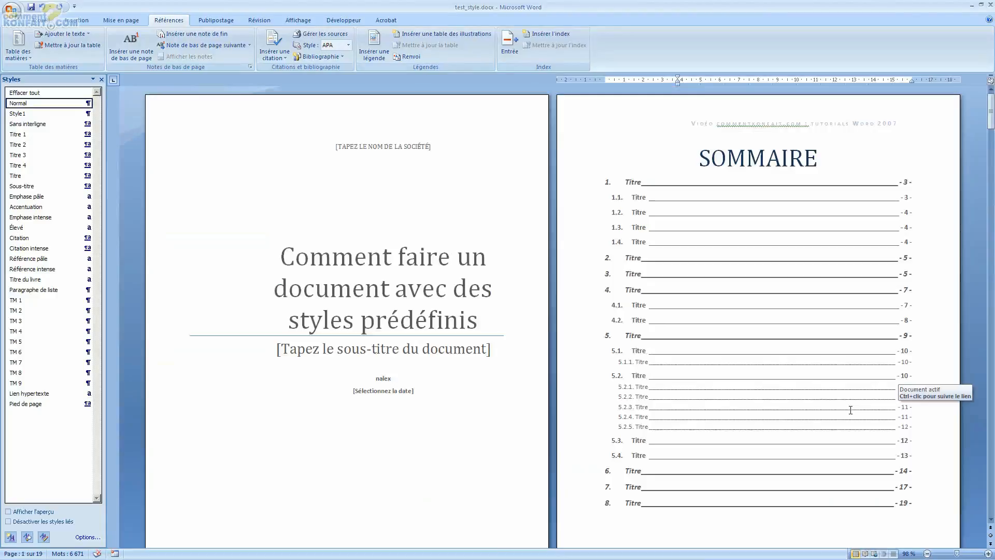
{"action": "scroll", "coordinate": [777, 486], "scroll_direction": "down", "scroll_amount": 5}
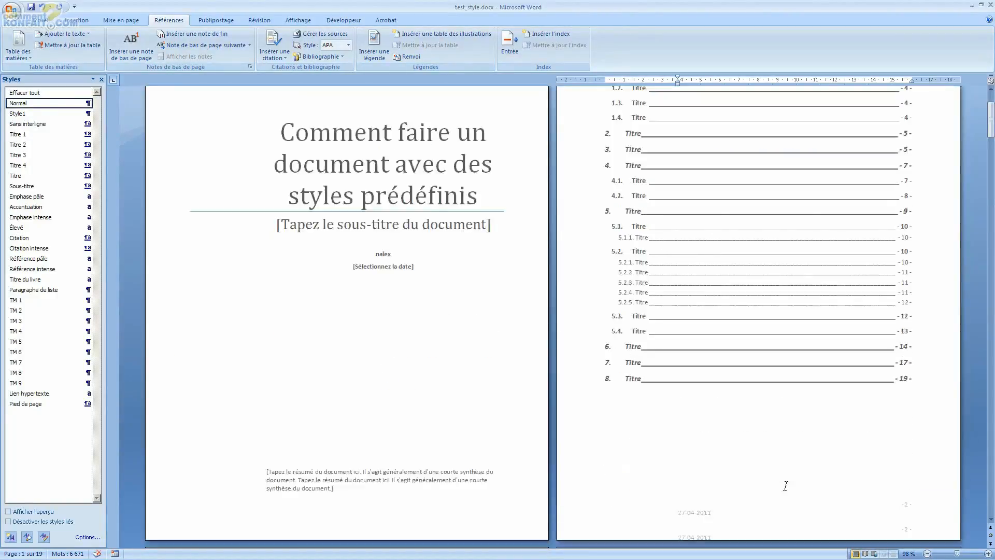